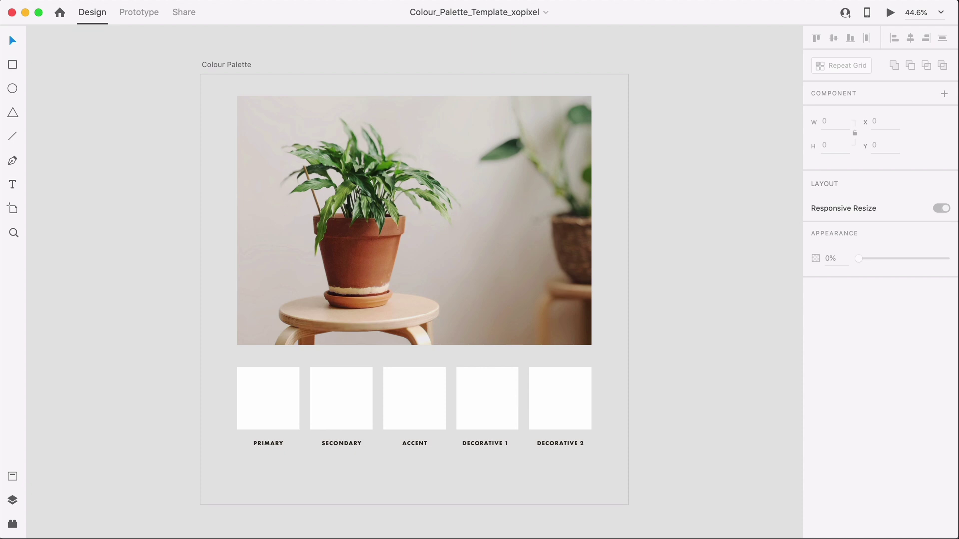
# Fill the PRIMARY swatch with the terracotta sampled from the pot
pyautogui.click(268, 398)
pyautogui.press('i')
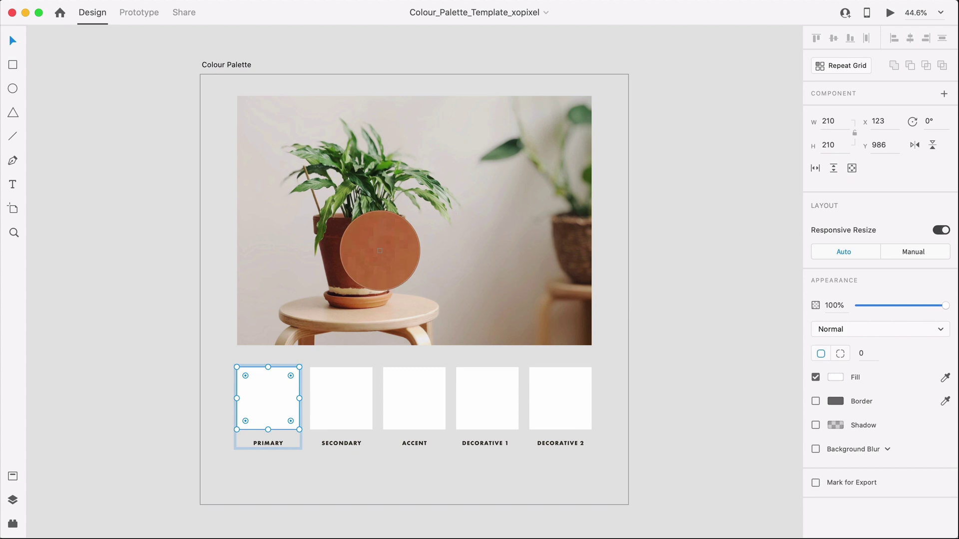
pyautogui.click(380, 250)
# Sample several leaf colours into SECONDARY, settling on the dark leaf green
pyautogui.click(341, 398)
pyautogui.press('i')
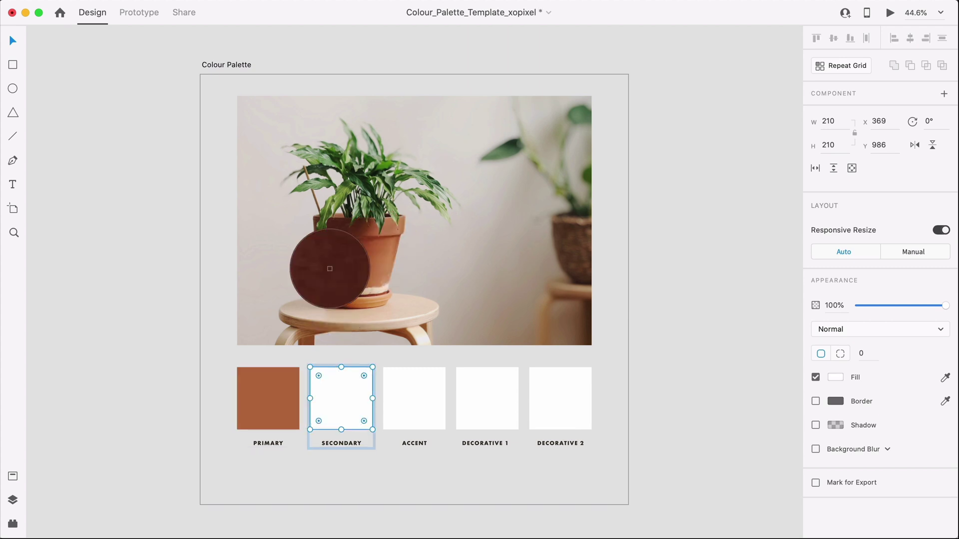
pyautogui.click(327, 220)
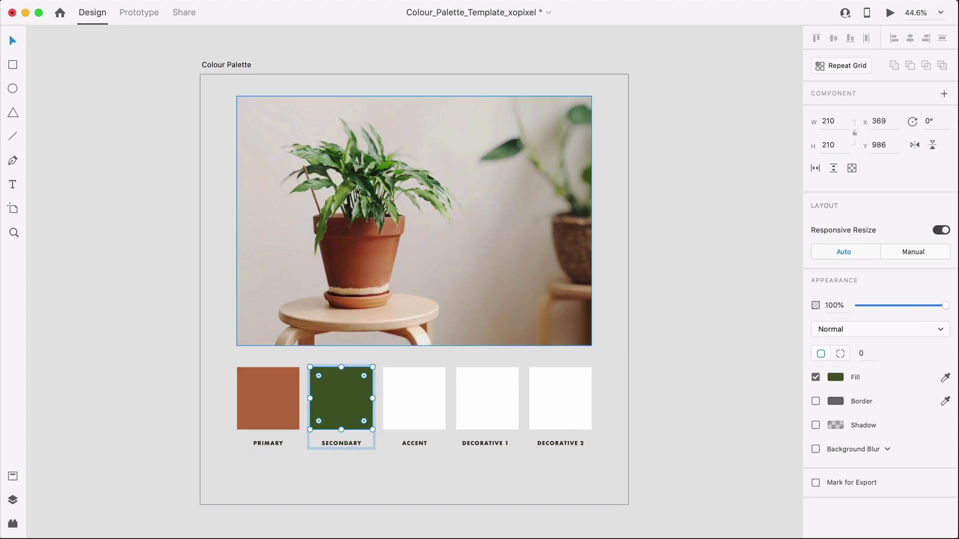
pyautogui.press('i')
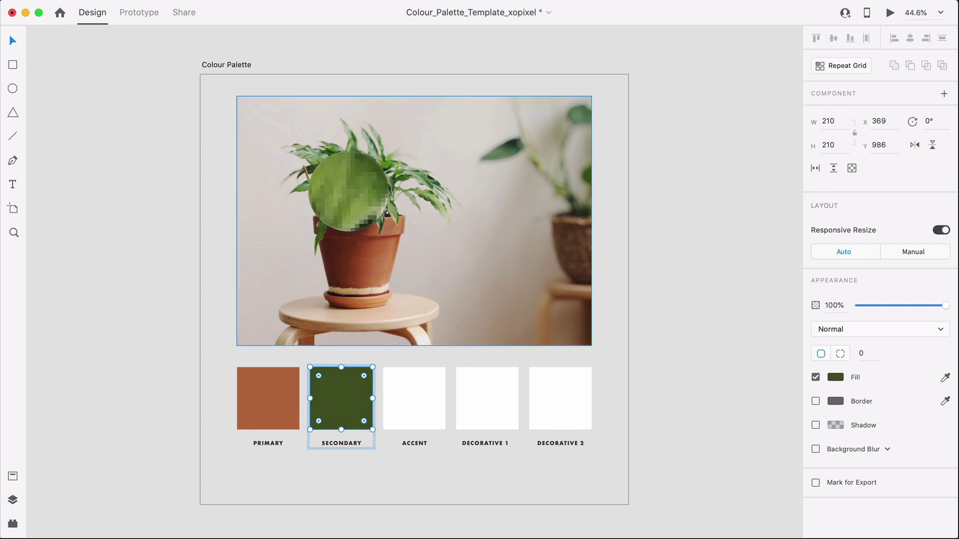
pyautogui.click(348, 191)
pyautogui.press('i')
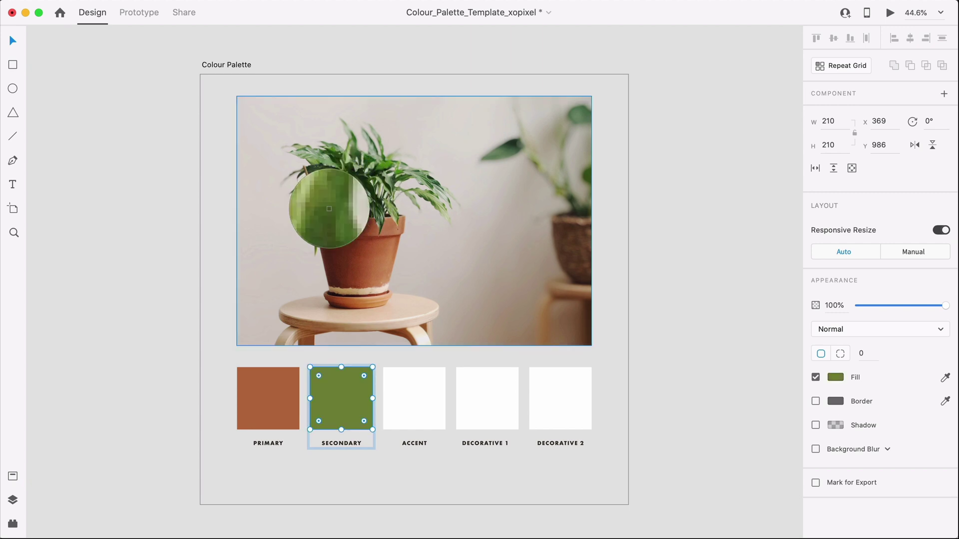
pyautogui.click(329, 209)
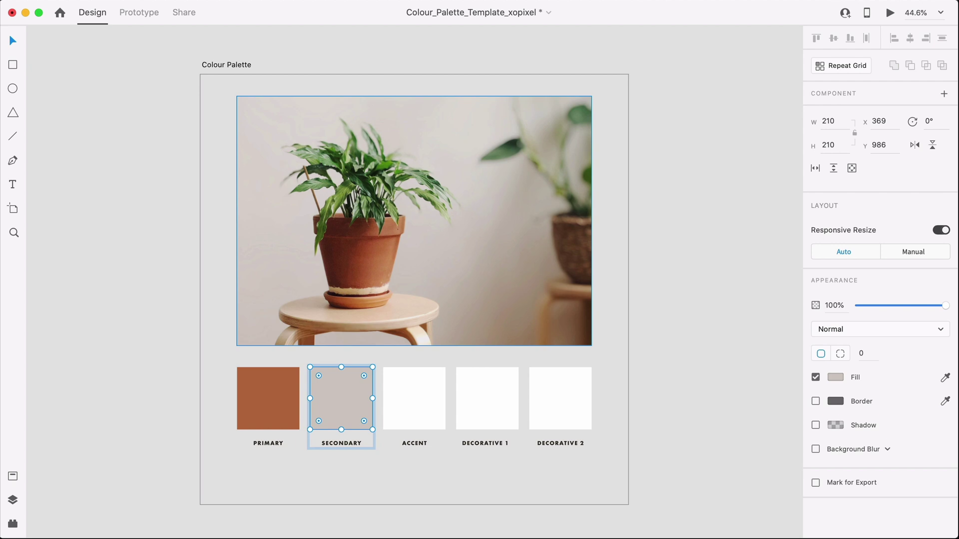
pyautogui.press('i')
pyautogui.click(329, 206)
pyautogui.click(329, 206)
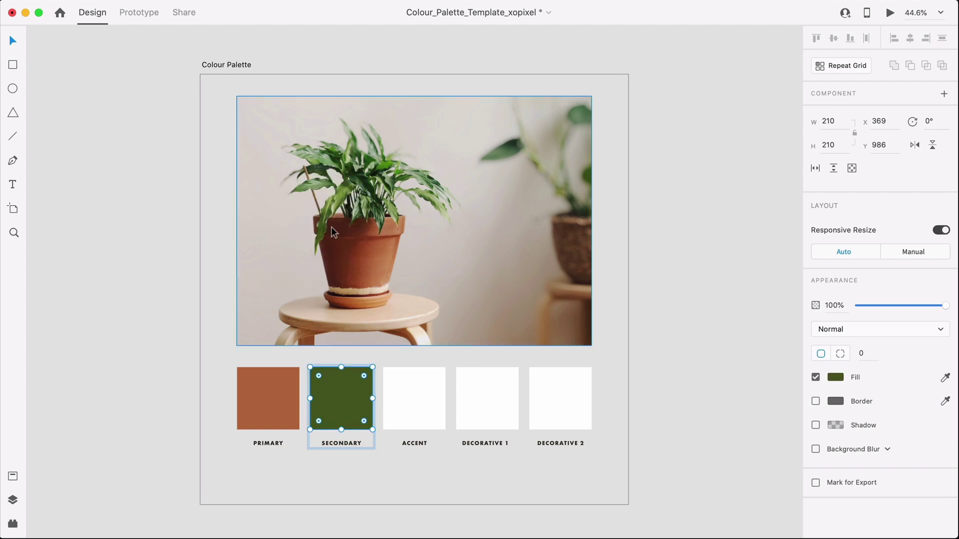
# Fill ACCENT with beige from the stool and DECORATIVE 1 with the near-black pot rim
pyautogui.click(397, 383)
pyautogui.press('i')
pyautogui.click(407, 310)
pyautogui.click(487, 392)
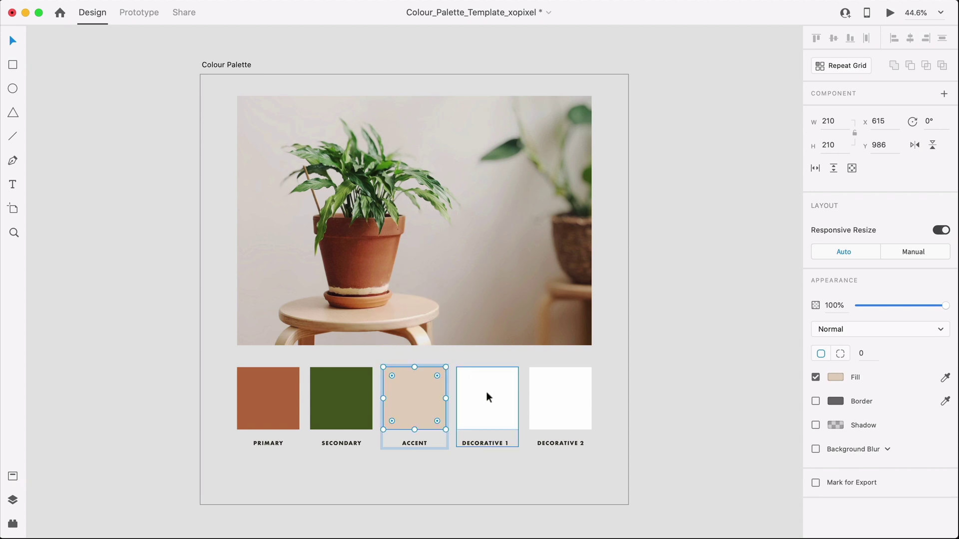
pyautogui.press('i')
pyautogui.click(346, 212)
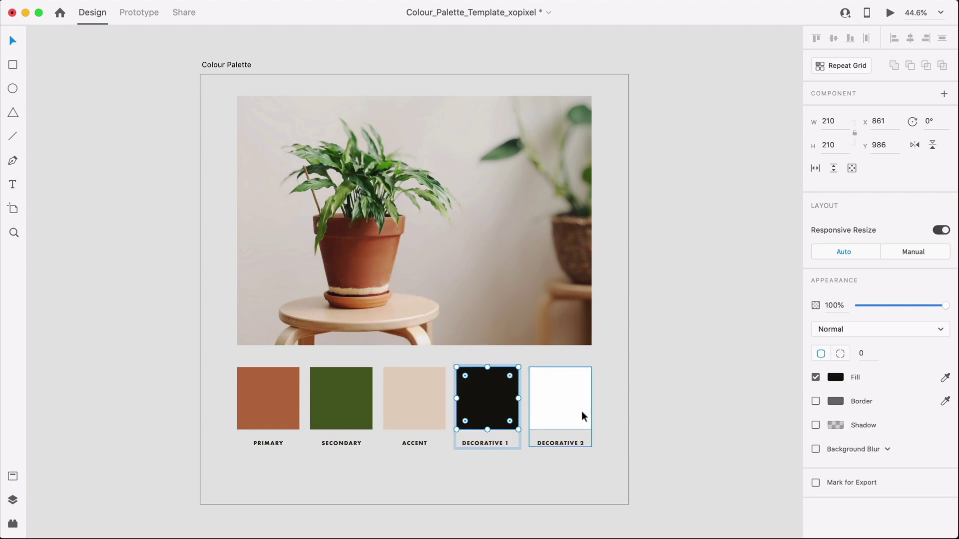
pyautogui.click(620, 409)
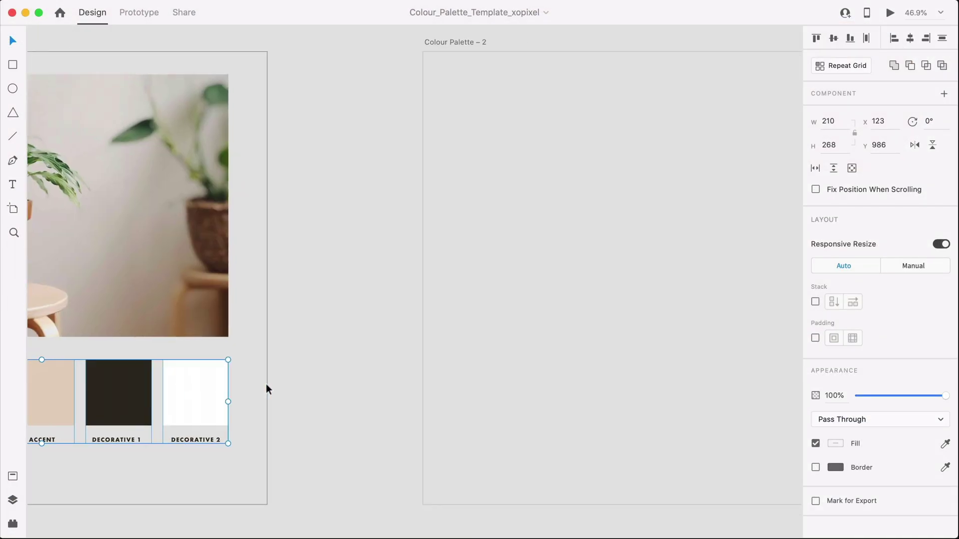
# Paste the five-swatch group into Colour Palette – 2 and move it to the artboard's top edge
pyautogui.hscroll(3, 266, 384)
pyautogui.click(643, 265)
pyautogui.hscroll(4, 642, 265)
pyautogui.press('super+v')
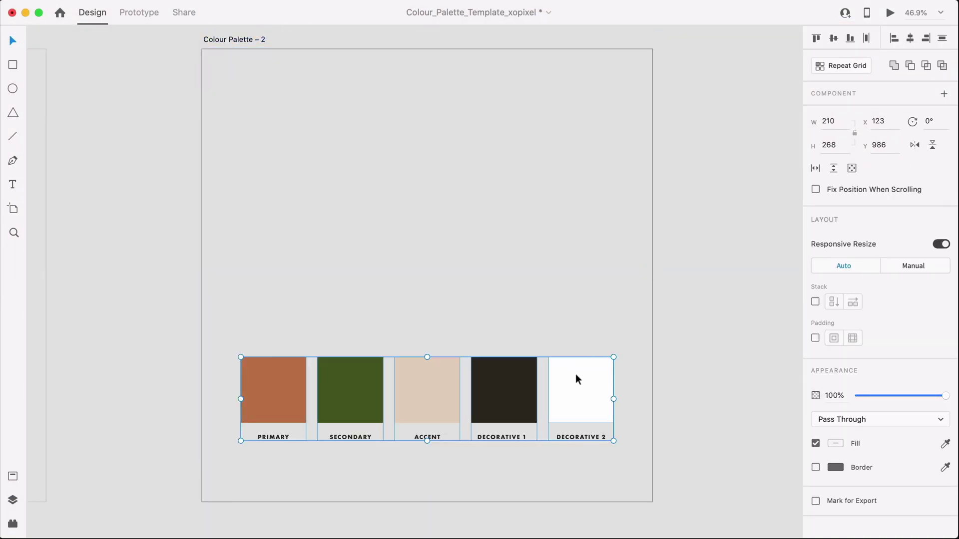
pyautogui.moveTo(575, 374); pyautogui.dragTo(582, 90)
pyautogui.click(703, 104)
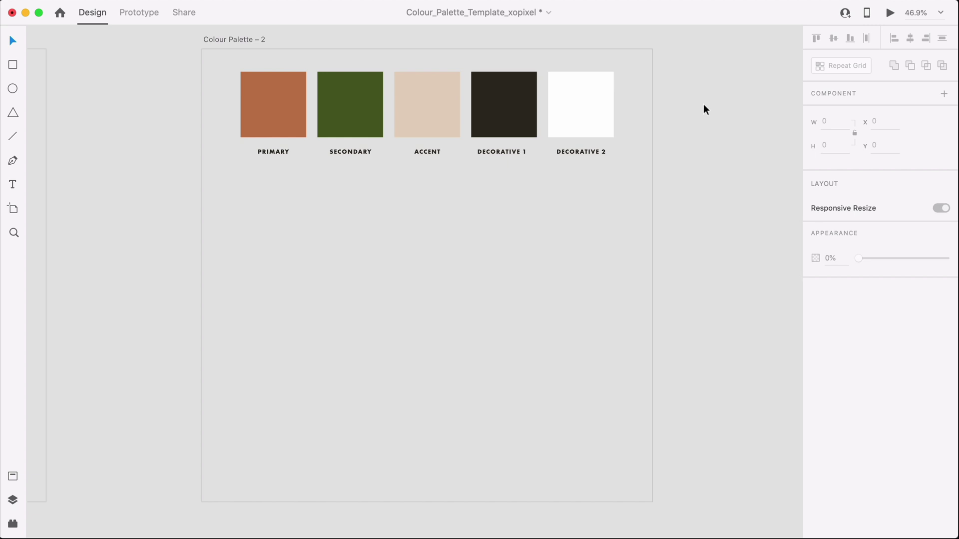
# Shift the SECONDARY fill's hue and brightness from #495C24 until it reads #40725C
pyautogui.doubleClick(350, 86)
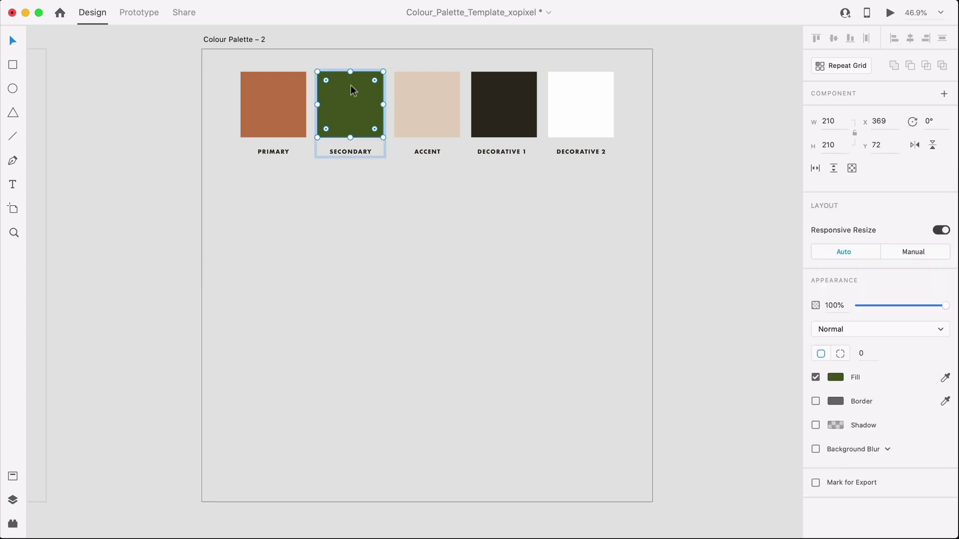
pyautogui.click(713, 276)
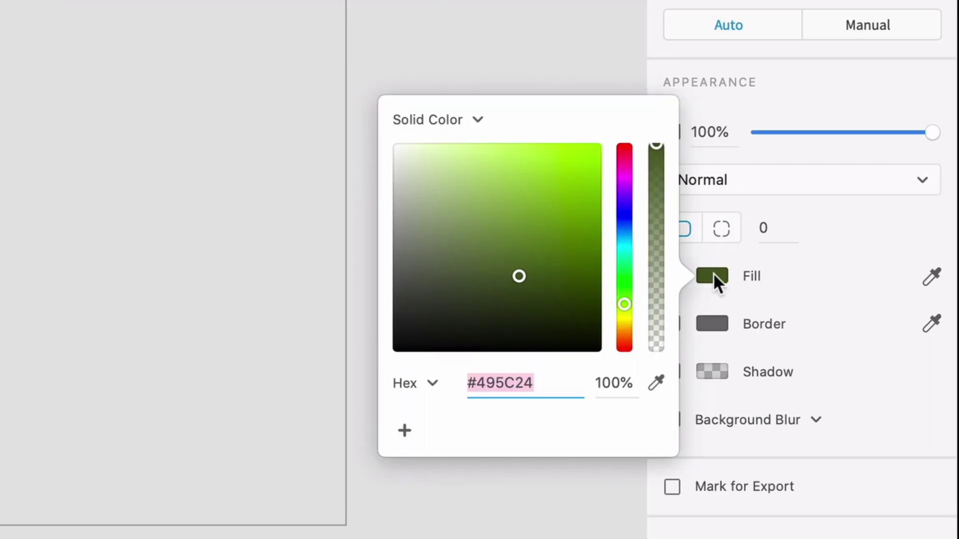
pyautogui.moveTo(627, 302); pyautogui.dragTo(620, 273)
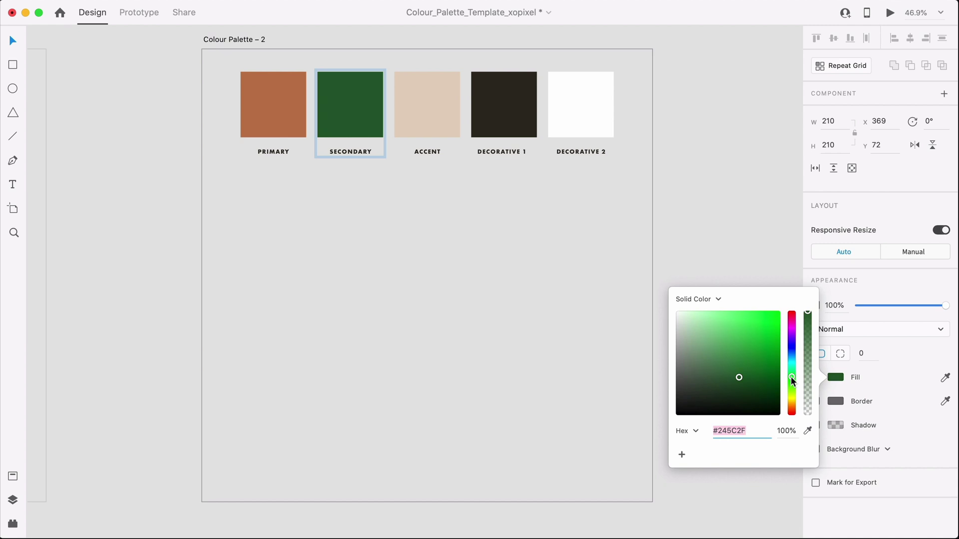
pyautogui.moveTo(790, 377); pyautogui.dragTo(724, 377)
pyautogui.click(720, 184)
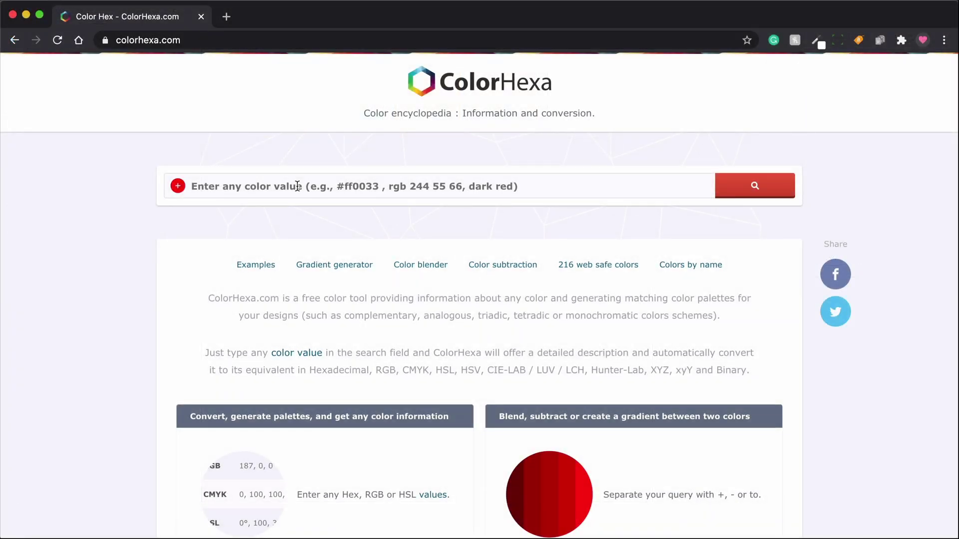
# Look up #40725c on ColorHexa and open its complementary colour #724056
pyautogui.write('#40725C')
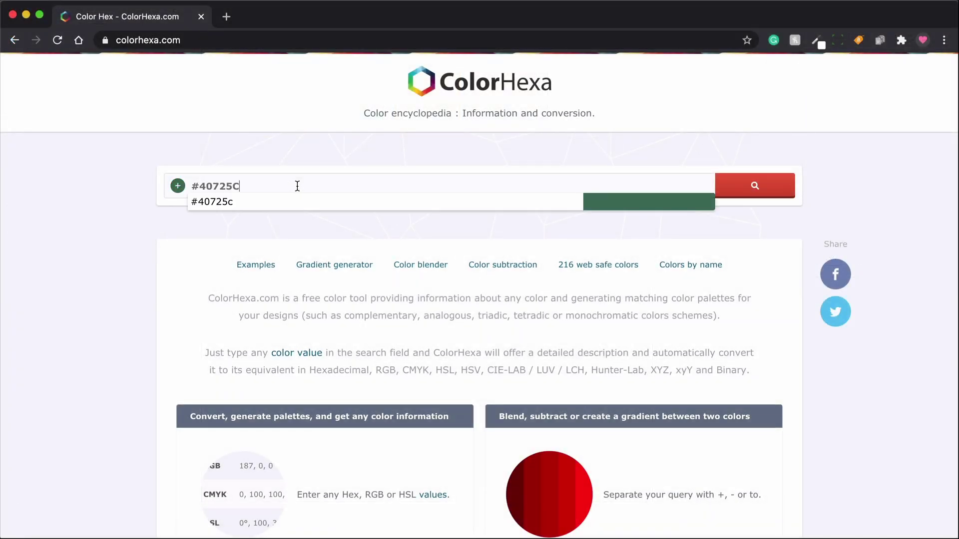
pyautogui.press('Return')
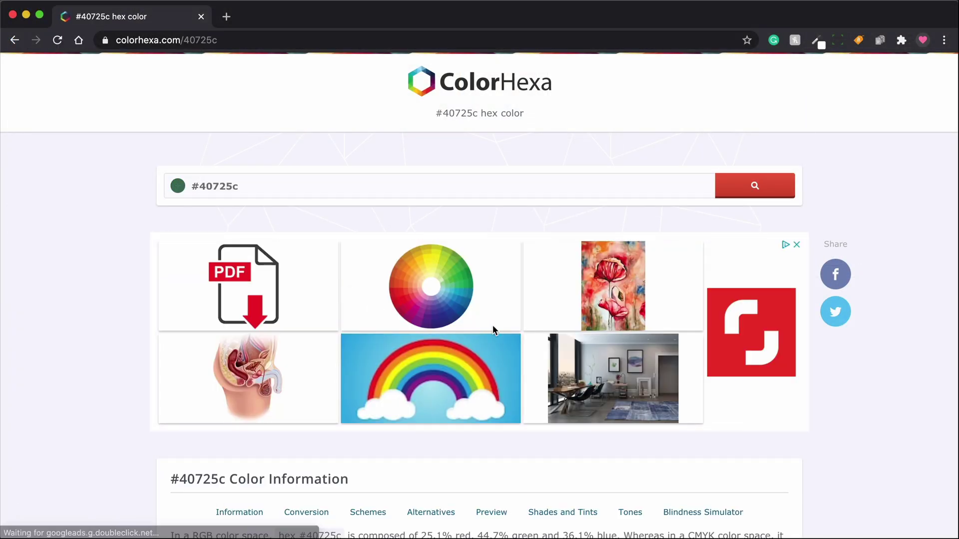
pyautogui.scroll(-2, 495, 327)
pyautogui.scroll(-12, 495, 327)
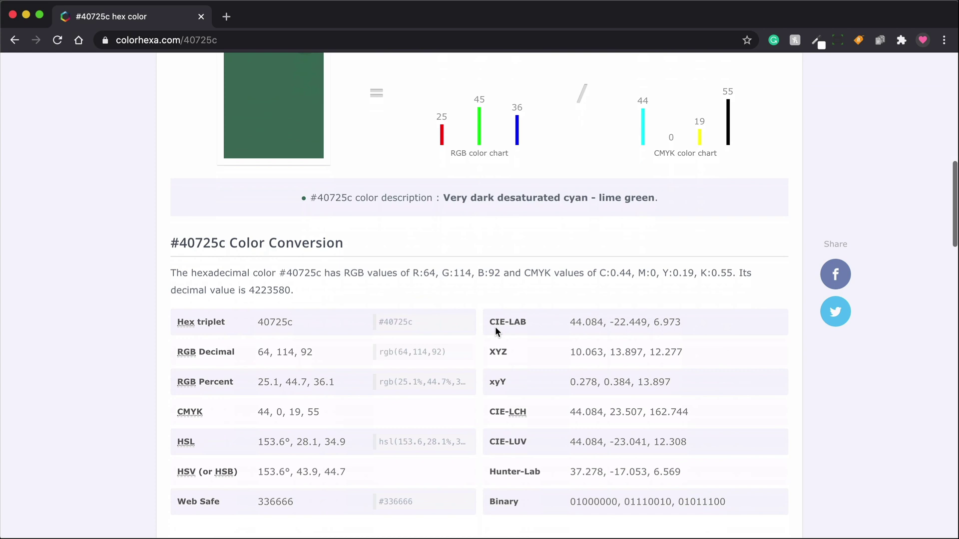
pyautogui.scroll(-3, 496, 327)
pyautogui.moveTo(257, 309)
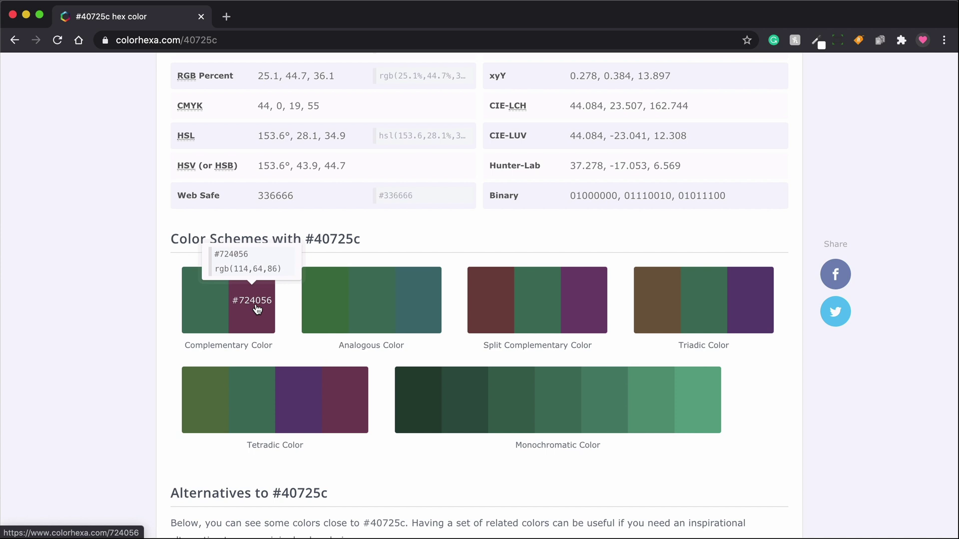
pyautogui.scroll(-1, 258, 305)
pyautogui.click(258, 299)
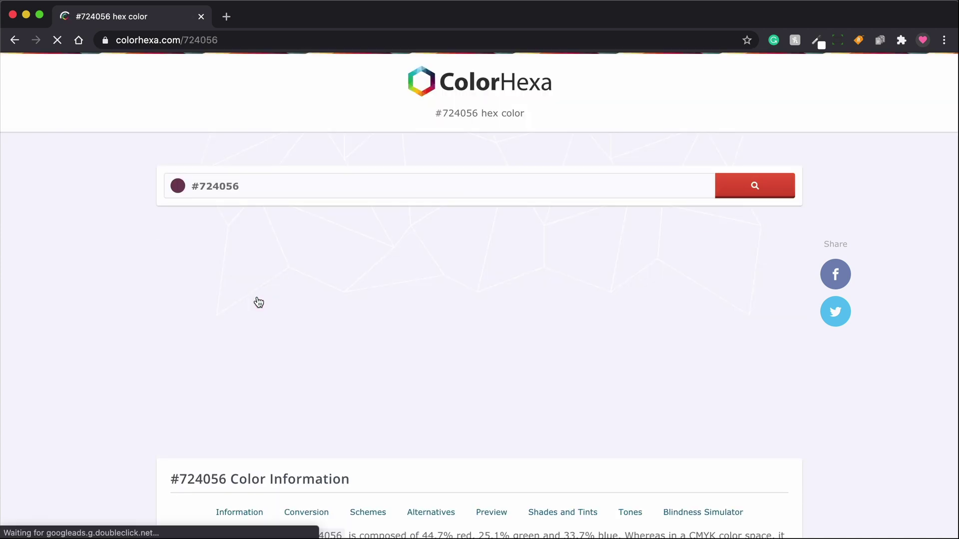
# Open the #93526f details page and scroll through its variations
pyautogui.scroll(-3, 259, 302)
pyautogui.scroll(-15, 258, 302)
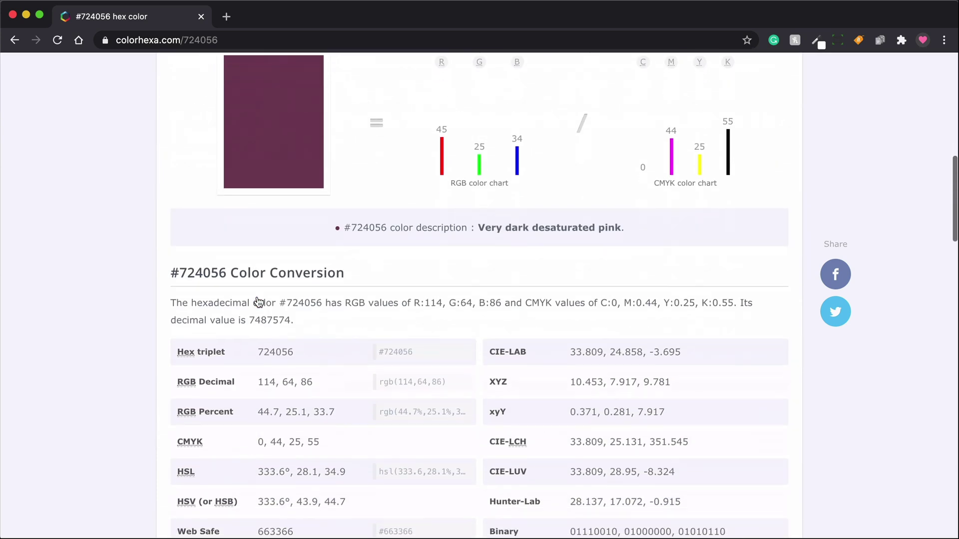
pyautogui.scroll(-7, 258, 303)
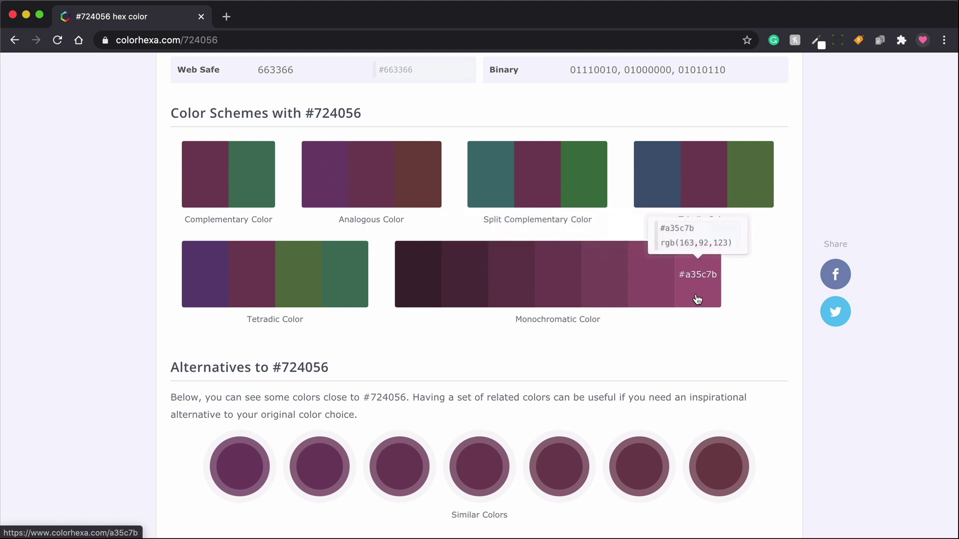
pyautogui.click(647, 303)
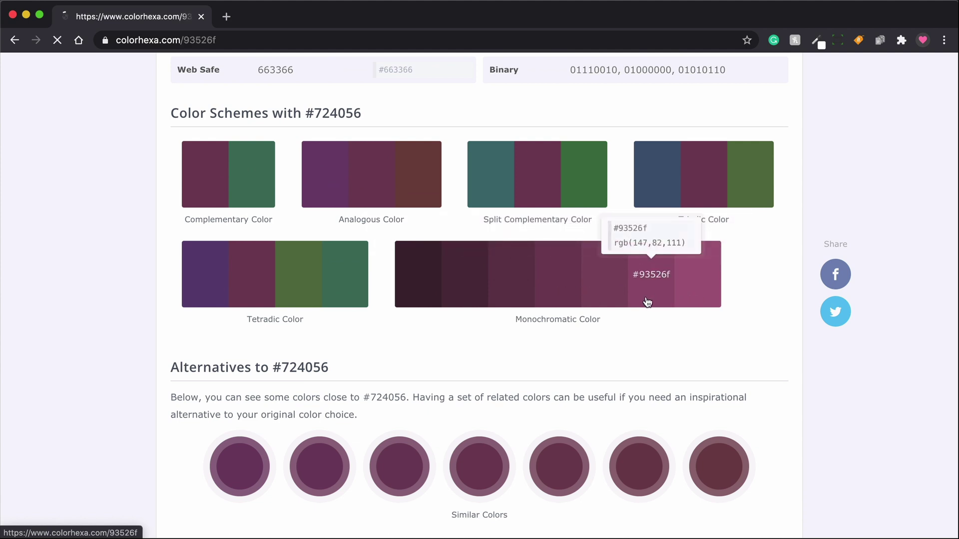
pyautogui.scroll(-15, 647, 302)
pyautogui.scroll(-13, 647, 303)
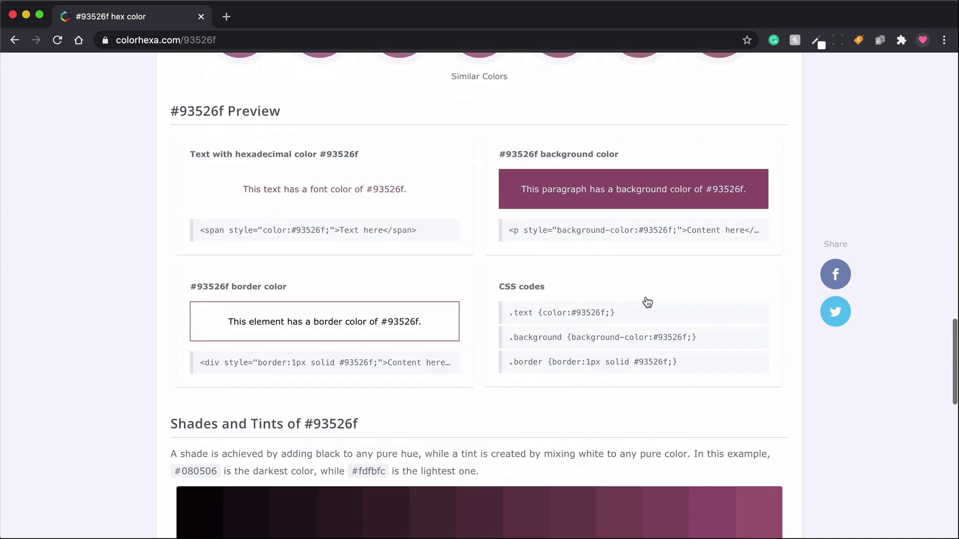
# Return to #724056, open the #985572 page, then select the ACCENT swatch in XD
pyautogui.press('super+bracketleft')
pyautogui.scroll(-10, 585, 439)
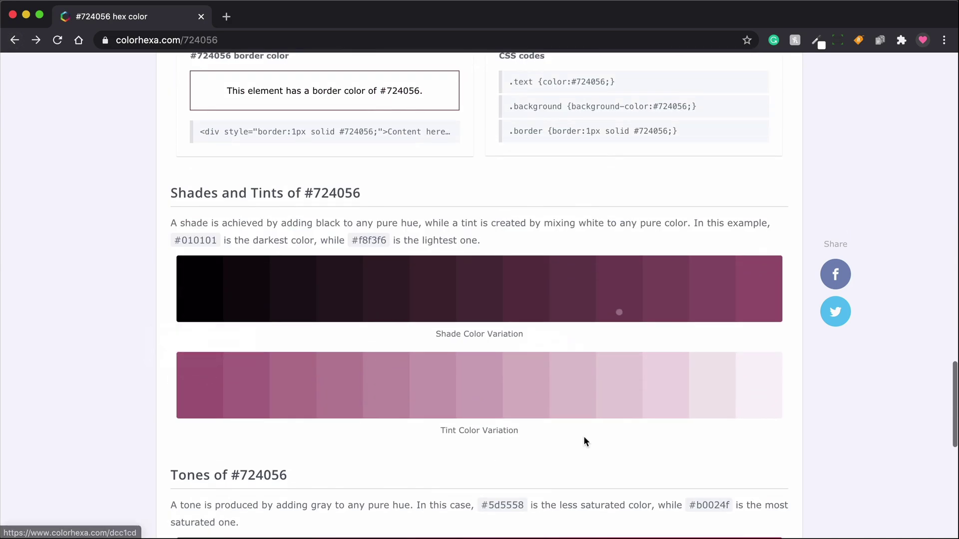
pyautogui.click(761, 318)
pyautogui.scroll(-5, 759, 284)
pyautogui.scroll(-15, 759, 285)
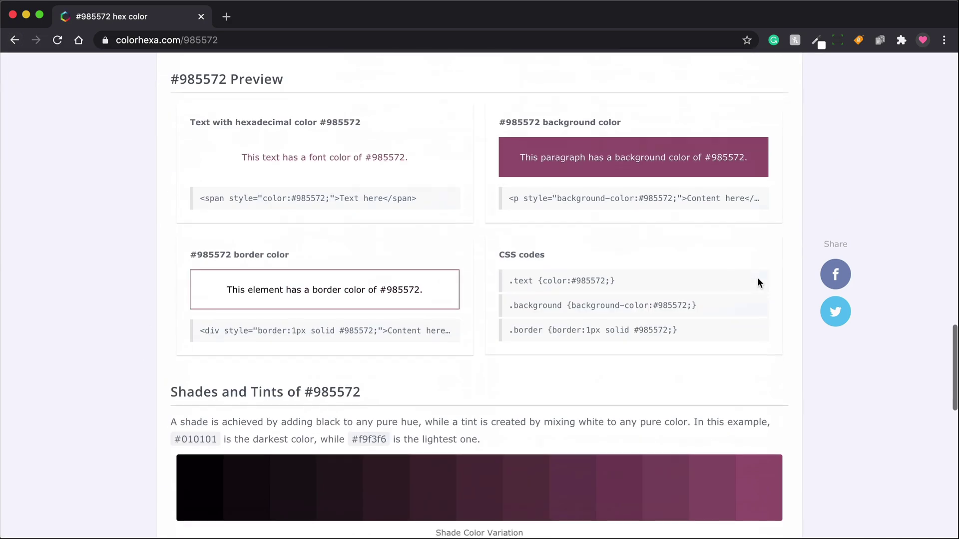
pyautogui.scroll(6, 758, 279)
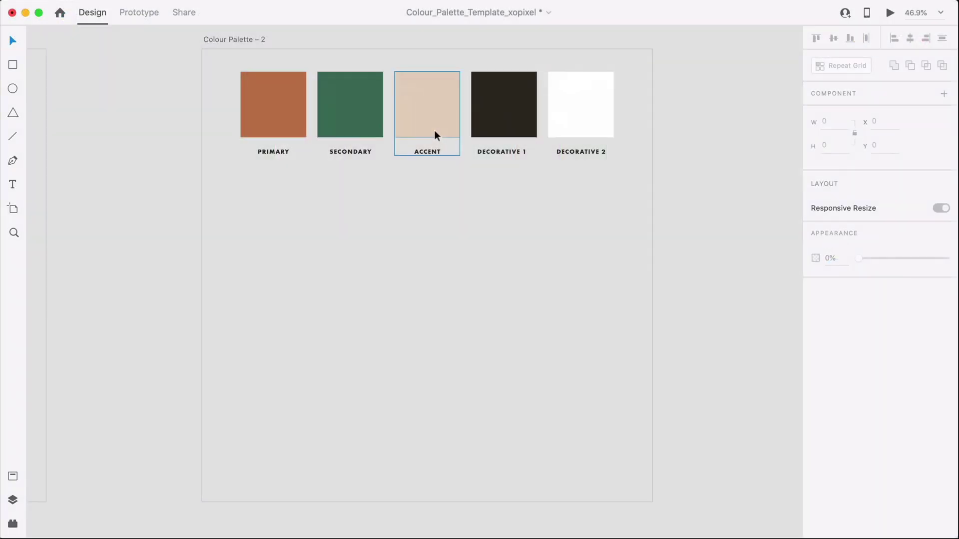
pyautogui.click(433, 130)
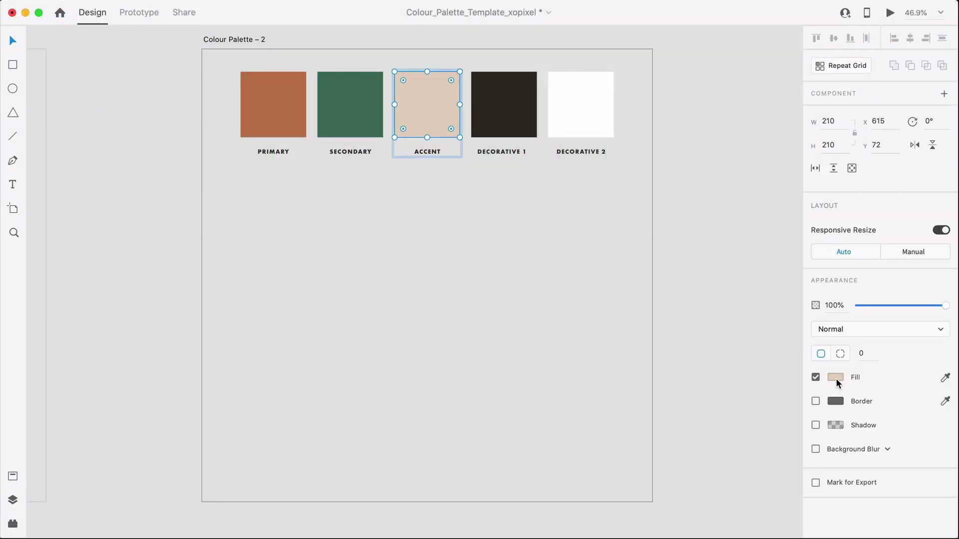
# Paste #93536F as the ACCENT swatch's fill, replacing the beige
pyautogui.click(835, 377)
pyautogui.write('#93536F')
pyautogui.press('Return')
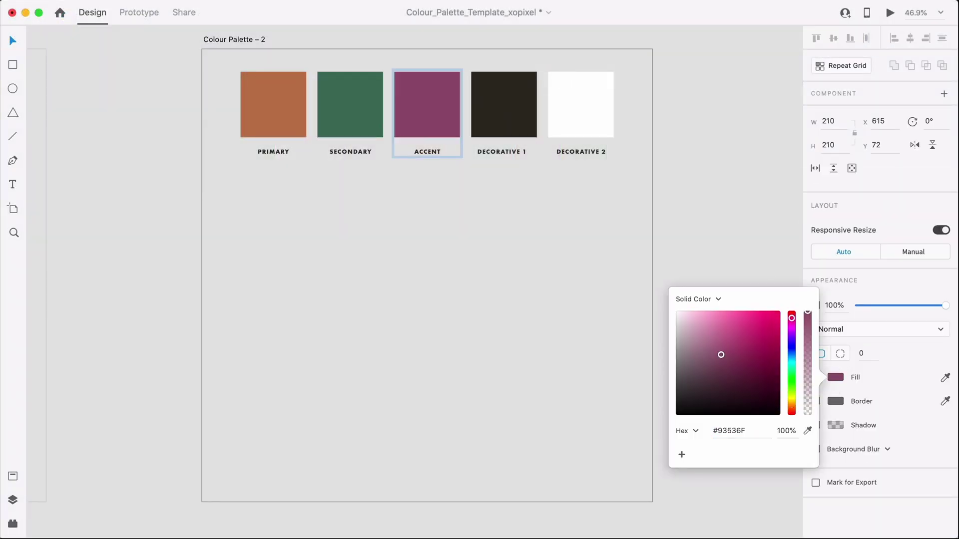
pyautogui.click(735, 208)
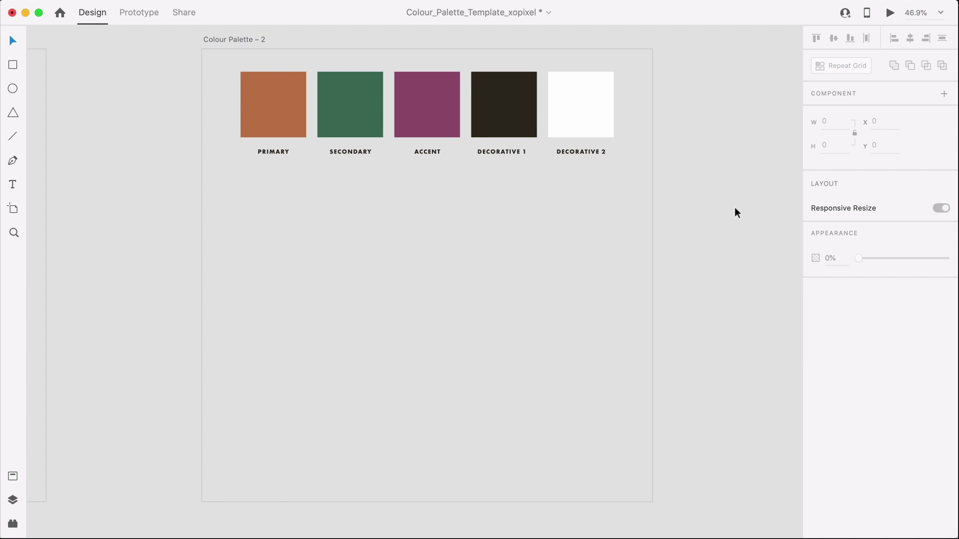
# Generate a ten-step orange-to-white Color Scale row without the end colour, fitted below the swatches
pyautogui.click(12, 523)
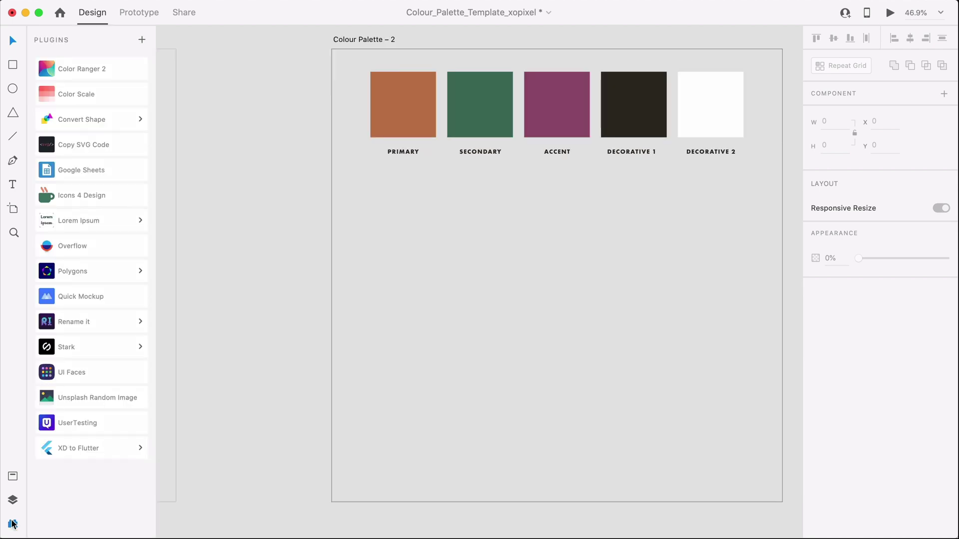
pyautogui.click(412, 110)
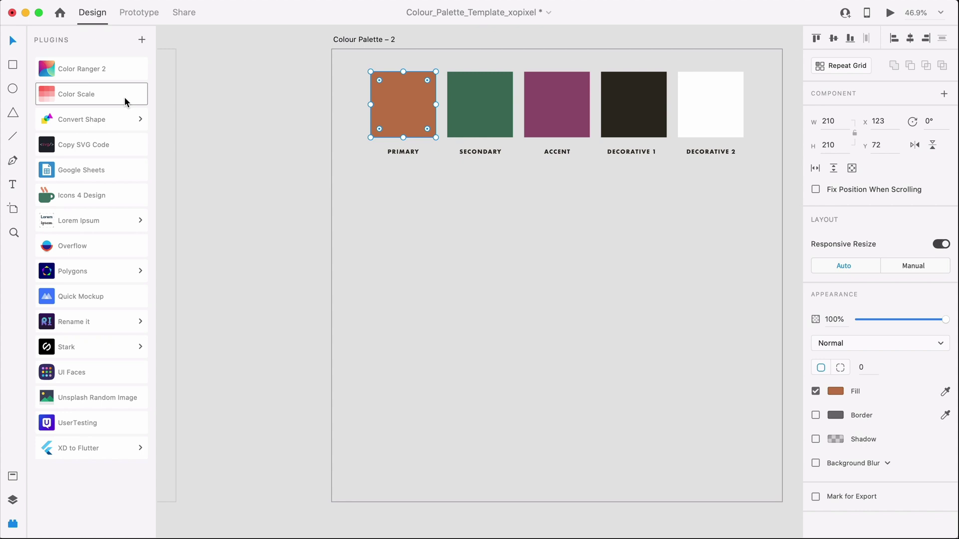
pyautogui.click(125, 96)
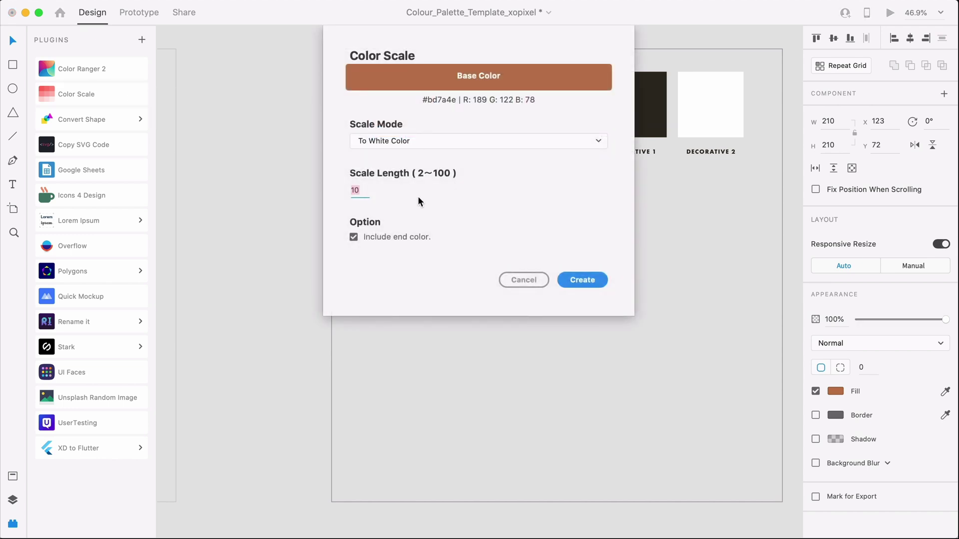
pyautogui.click(387, 237)
pyautogui.click(582, 280)
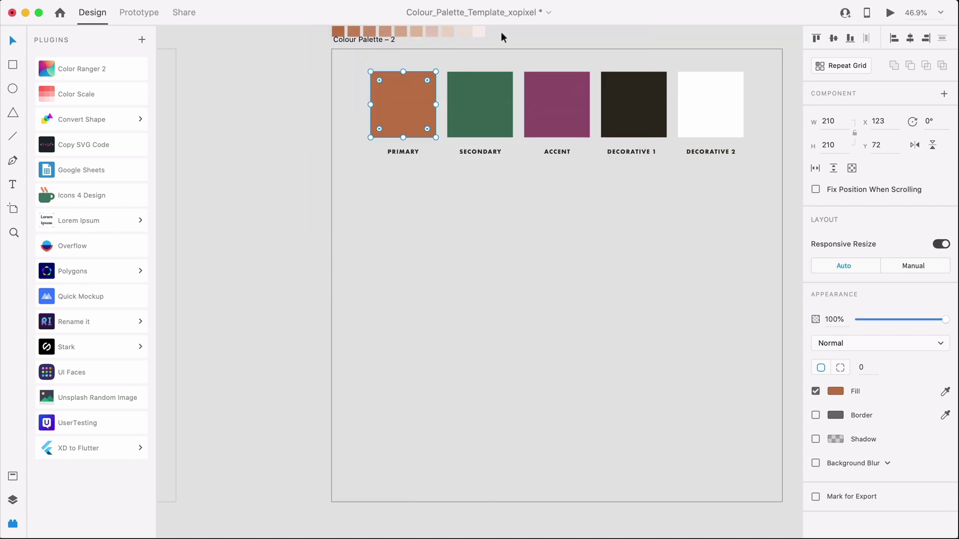
pyautogui.scroll(2, 502, 32)
pyautogui.moveTo(352, 54); pyautogui.dragTo(392, 207)
pyautogui.moveTo(525, 217); pyautogui.dragTo(745, 286)
# Generate an orange-to-black Color Scale row, excluding the end colour, below the tint row
pyautogui.click(403, 129)
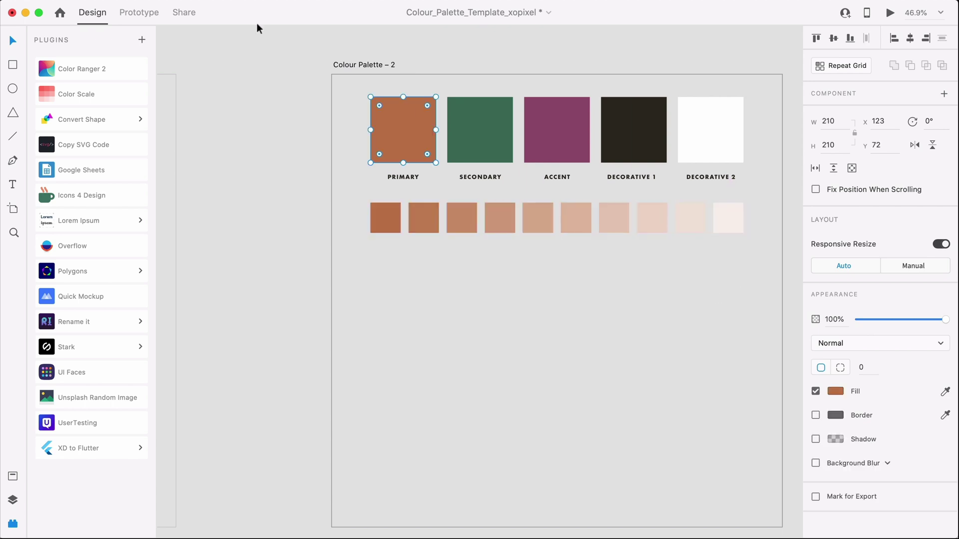
pyautogui.click(116, 95)
pyautogui.click(378, 143)
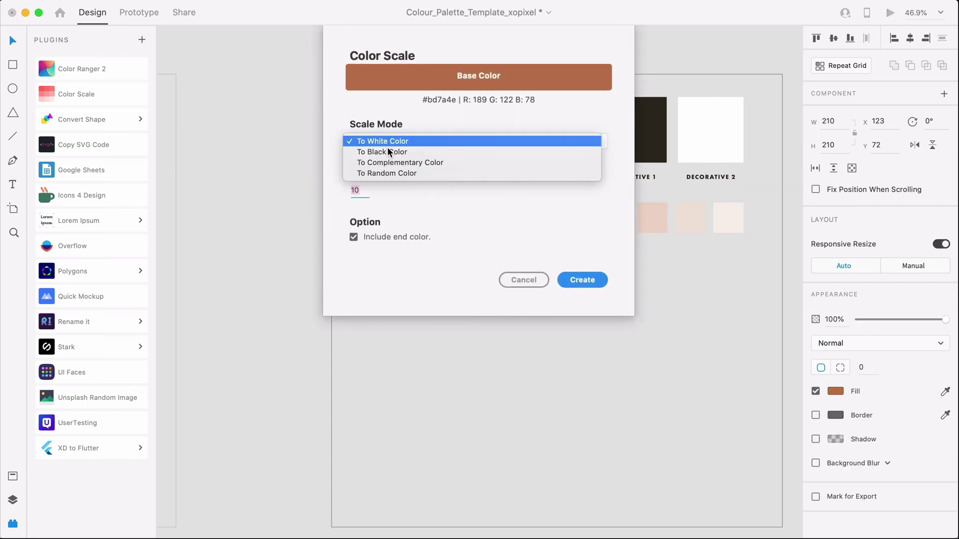
pyautogui.click(400, 152)
pyautogui.click(414, 237)
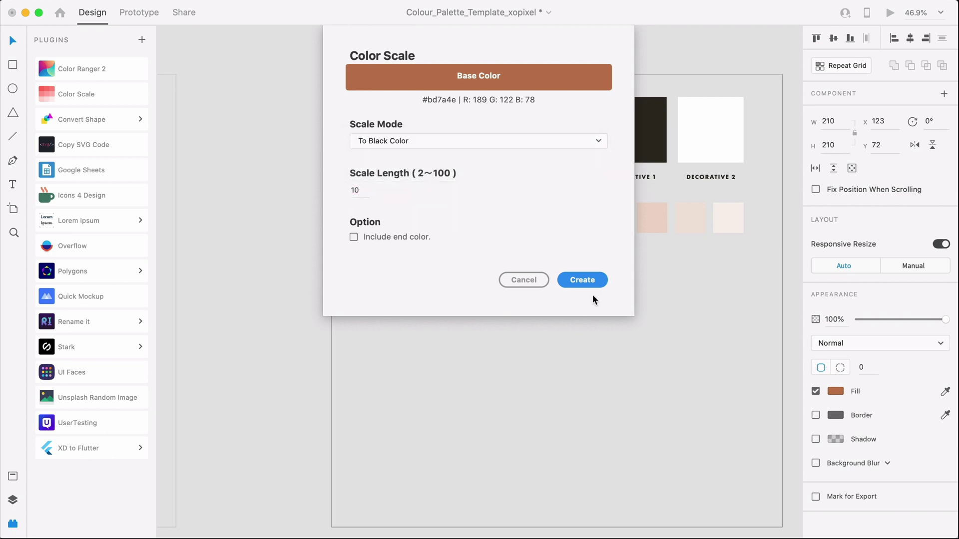
pyautogui.click(597, 280)
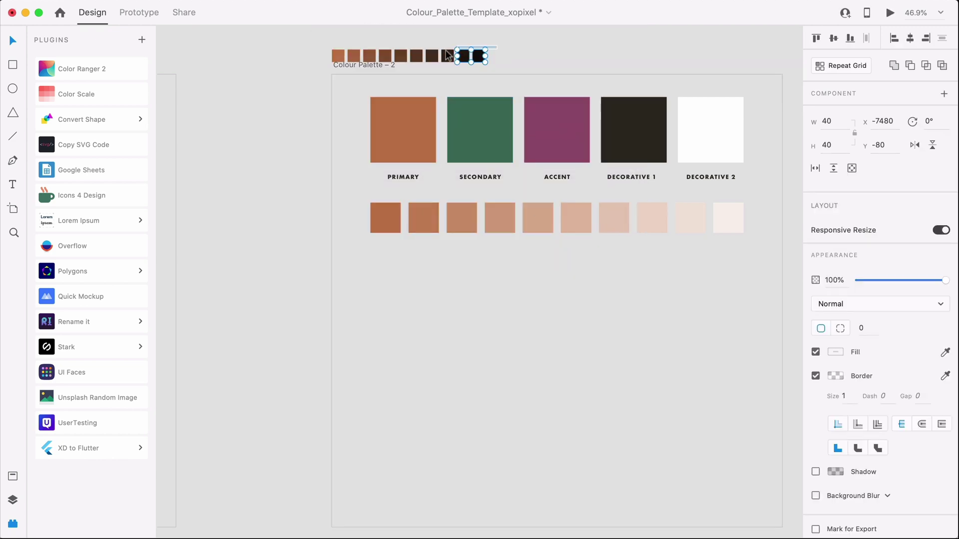
pyautogui.moveTo(462, 58); pyautogui.dragTo(739, 325)
# Generate a green-to-white tint row from SECONDARY below the orange rows
pyautogui.click(479, 130)
pyautogui.click(120, 98)
pyautogui.click(583, 280)
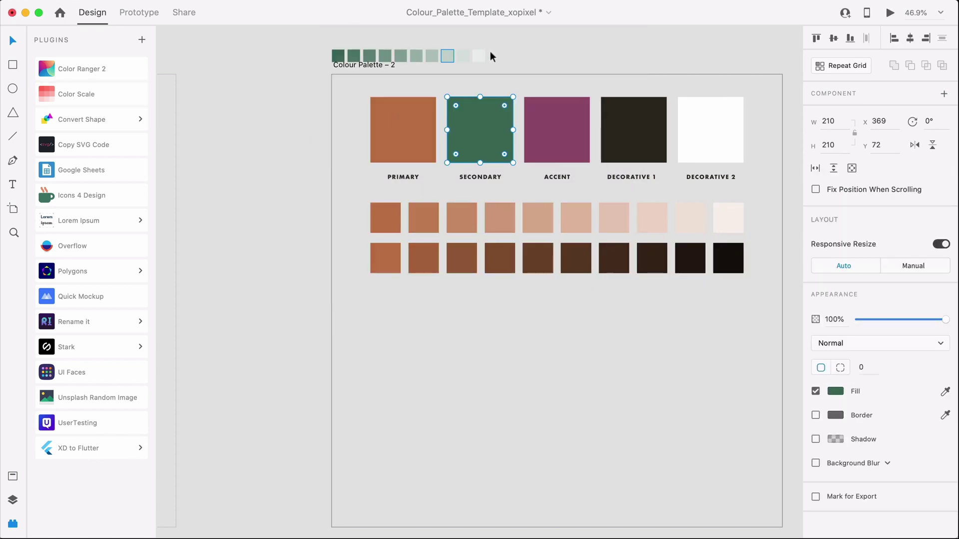
pyautogui.moveTo(393, 53); pyautogui.dragTo(738, 375)
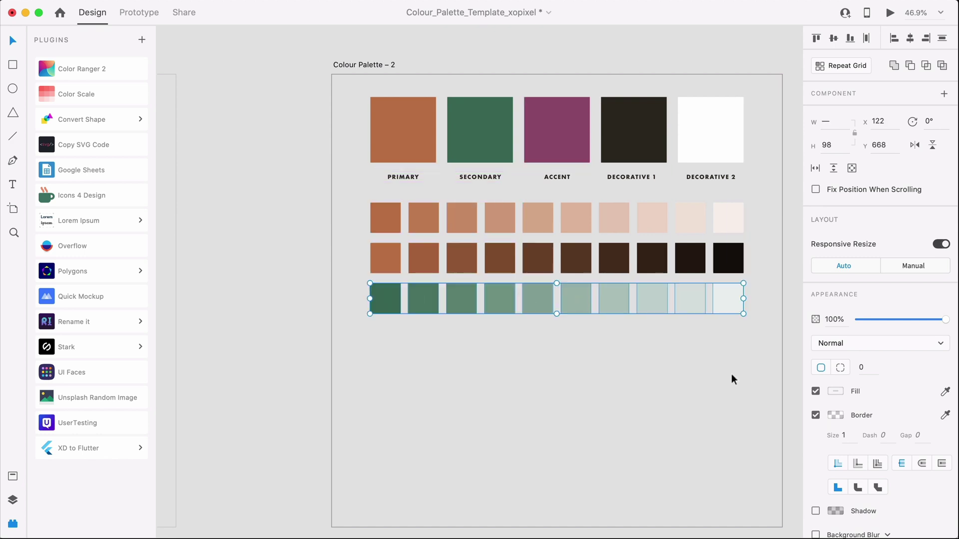
# Generate a green-to-black shade row and place it below the green tints
pyautogui.click(479, 129)
pyautogui.click(94, 98)
pyautogui.click(479, 141)
pyautogui.click(478, 155)
pyautogui.click(580, 276)
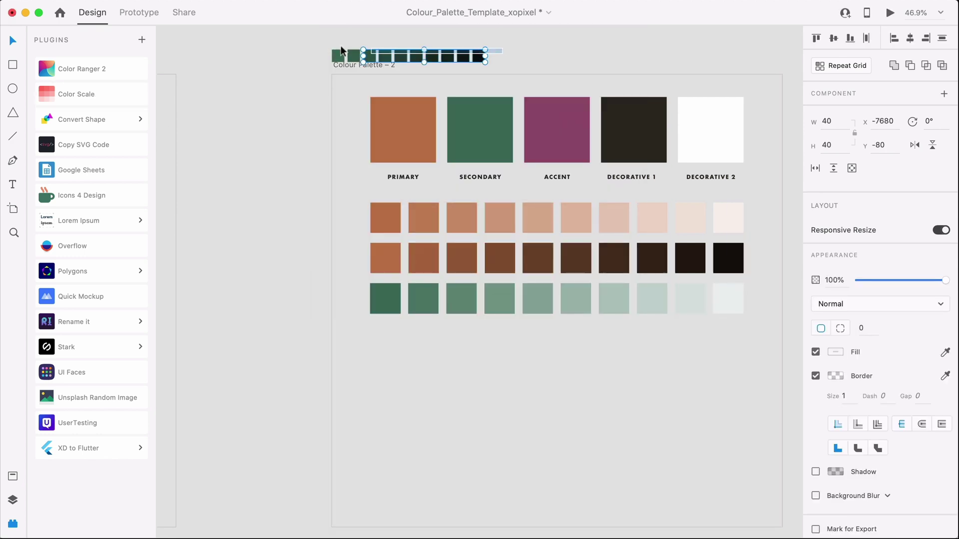
pyautogui.moveTo(471, 53); pyautogui.dragTo(744, 356)
# Generate a purple-to-white tint row from ACCENT below the green rows
pyautogui.click(557, 130)
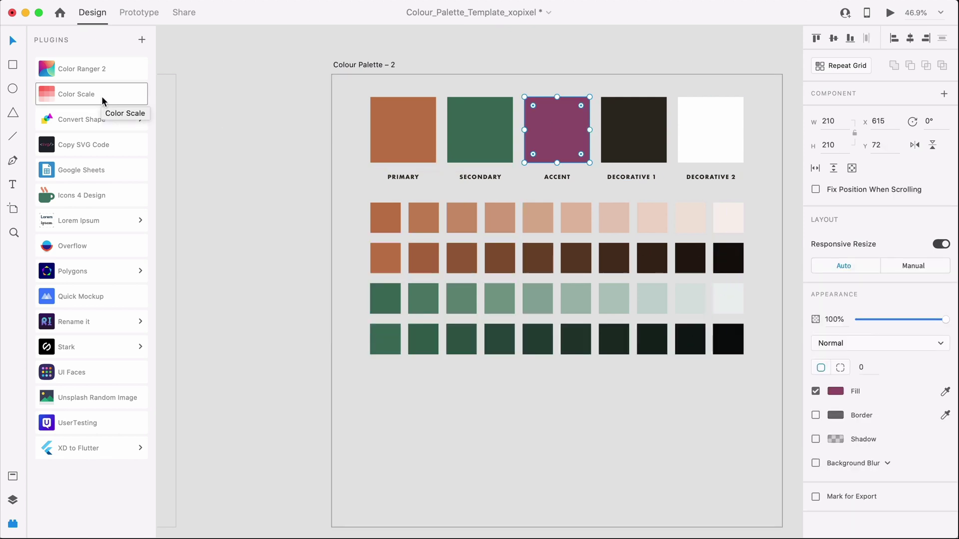
pyautogui.click(101, 96)
pyautogui.click(580, 275)
pyautogui.click(410, 56)
pyautogui.moveTo(411, 54); pyautogui.dragTo(744, 445)
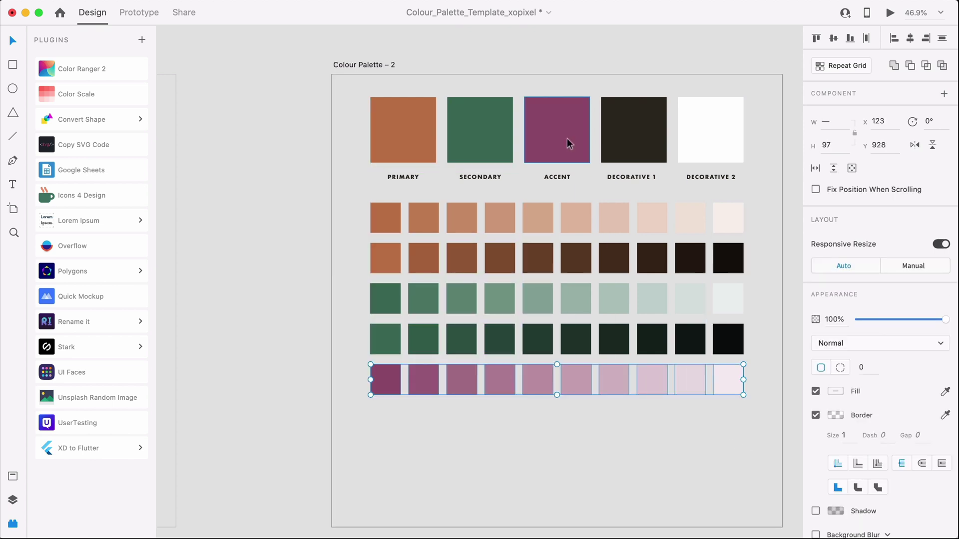
# Generate a purple-to-black shade row and place it below the purple tints
pyautogui.click(567, 140)
pyautogui.click(94, 94)
pyautogui.click(430, 144)
pyautogui.click(438, 156)
pyautogui.click(582, 279)
pyautogui.moveTo(481, 56); pyautogui.dragTo(743, 493)
# Generate a near-black-to-white grey row from DECORATIVE 1, stretched full width at the bottom
pyautogui.click(634, 130)
pyautogui.click(94, 94)
pyautogui.press('Return')
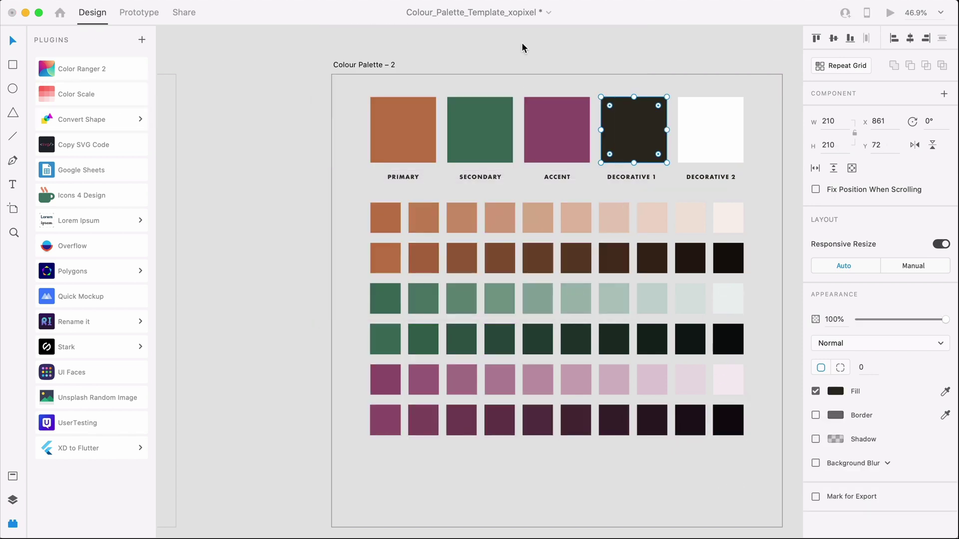
pyautogui.press('super+z')
pyautogui.click(94, 94)
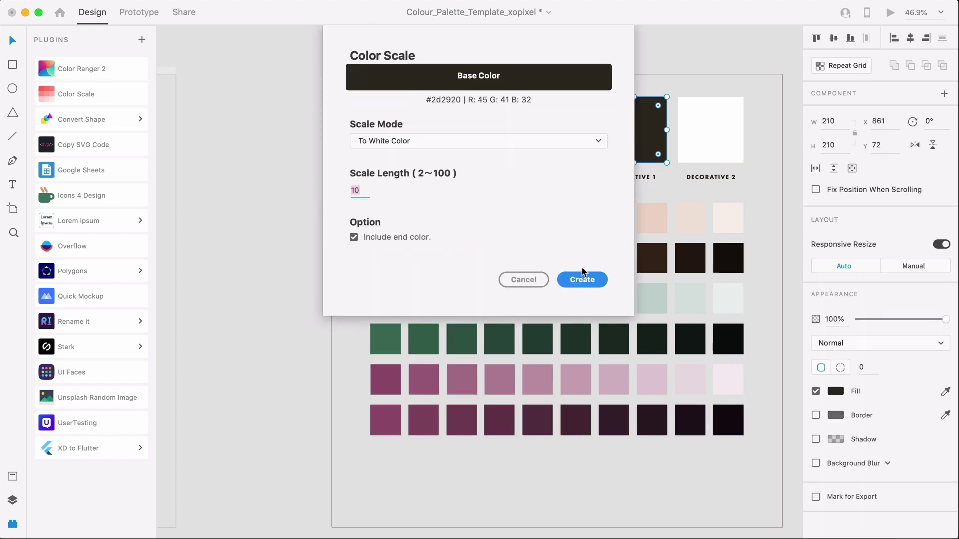
pyautogui.click(583, 278)
pyautogui.moveTo(328, 53); pyautogui.dragTo(395, 452)
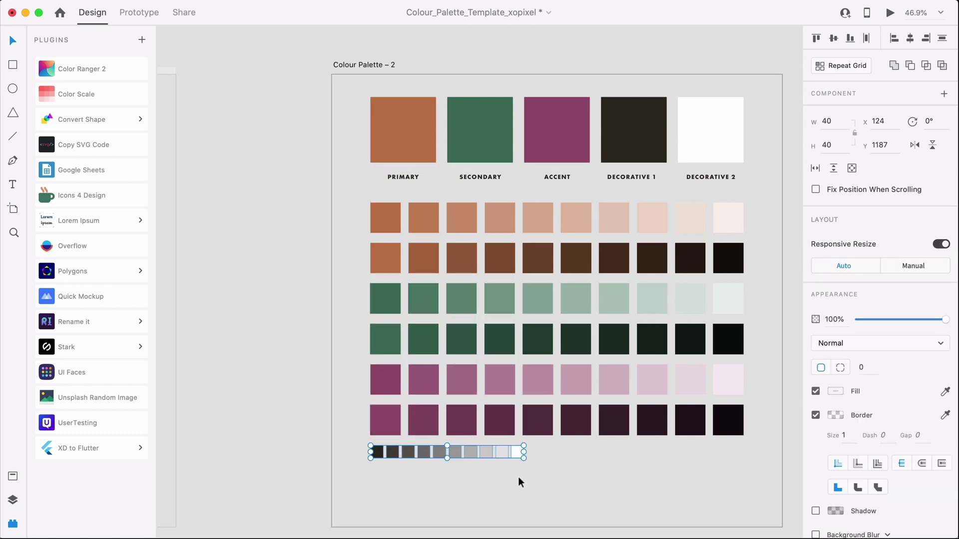
pyautogui.moveTo(523, 458); pyautogui.dragTo(744, 518)
pyautogui.click(741, 517)
pyautogui.hscroll(3, 741, 517)
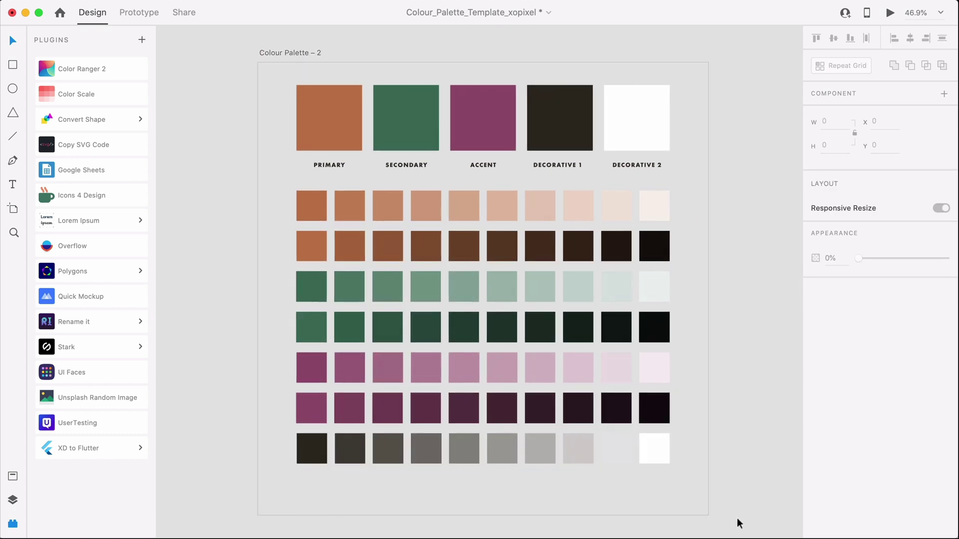
# Close the Plugins panel and save the document
pyautogui.click(13, 523)
pyautogui.hscroll(-3, 177, 89)
pyautogui.press('super+s')
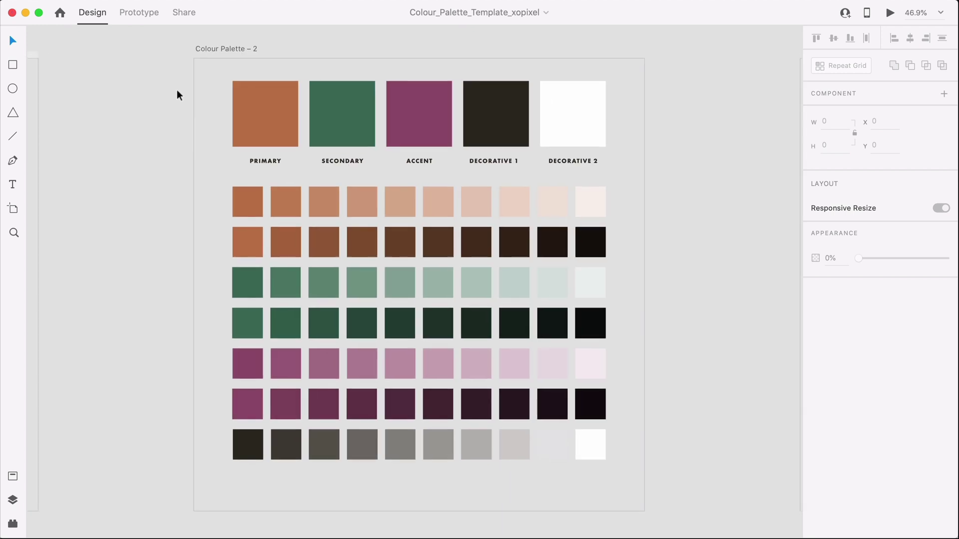
# Paste the five base swatches into the empty Colour Palette – 3 artboard
pyautogui.hscroll(20, 176, 88)
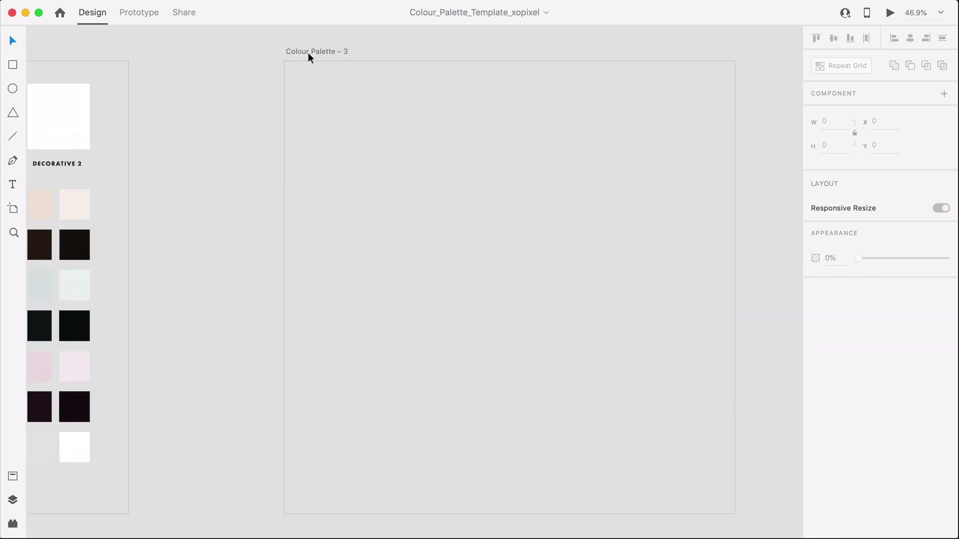
pyautogui.click(308, 53)
pyautogui.press('super+v')
pyautogui.click(245, 133)
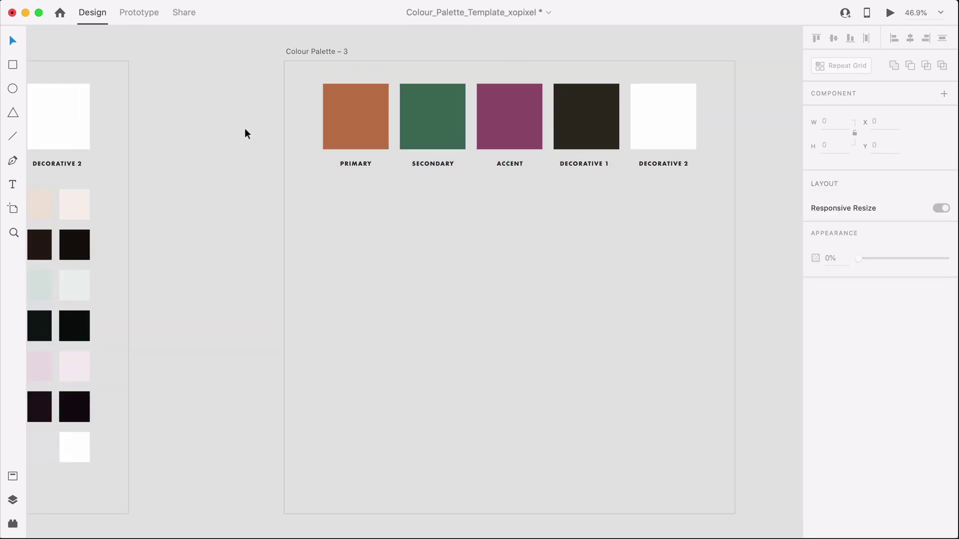
pyautogui.scroll(-3, 590, 60)
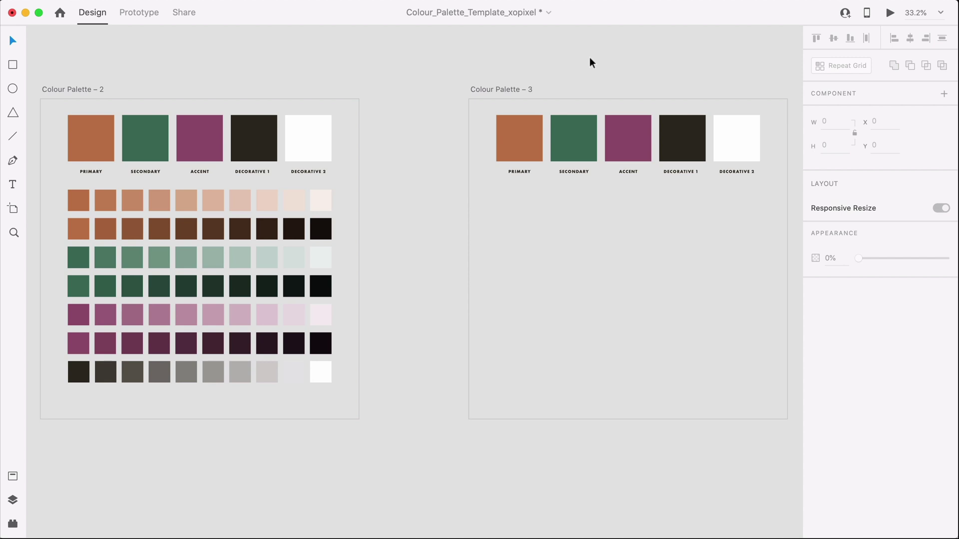
# Recolour Palette 3's PRIMARY with the palest peach tint from Palette 2
pyautogui.click(512, 143)
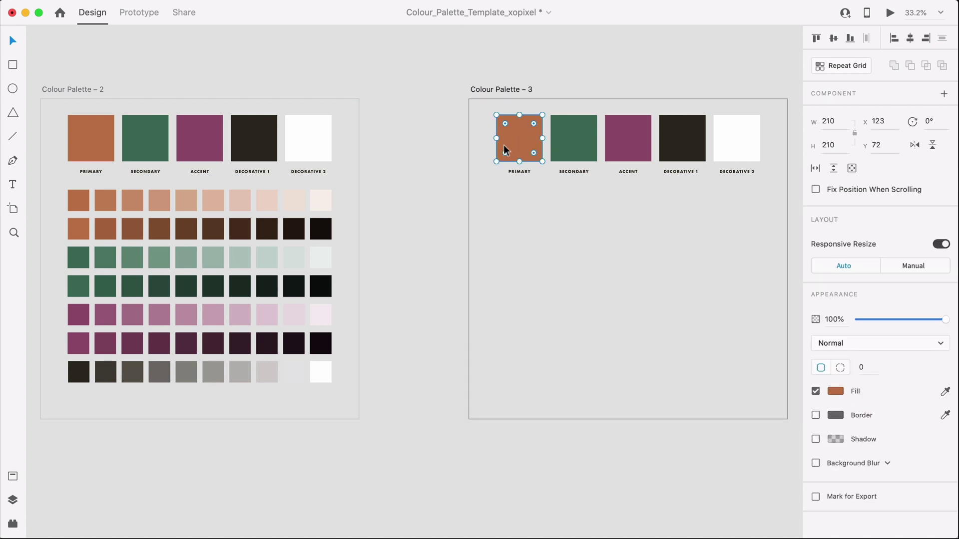
pyautogui.press('i')
pyautogui.click(319, 206)
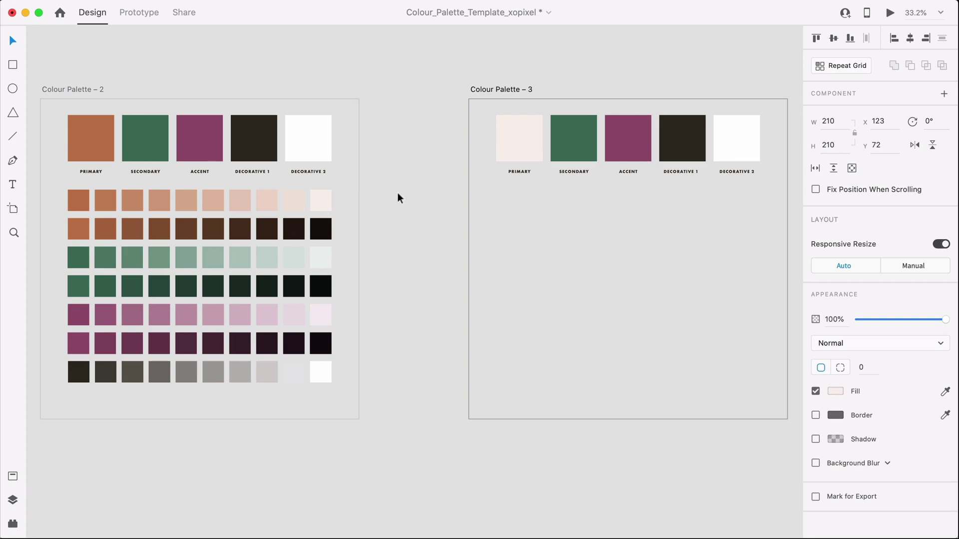
pyautogui.click(421, 193)
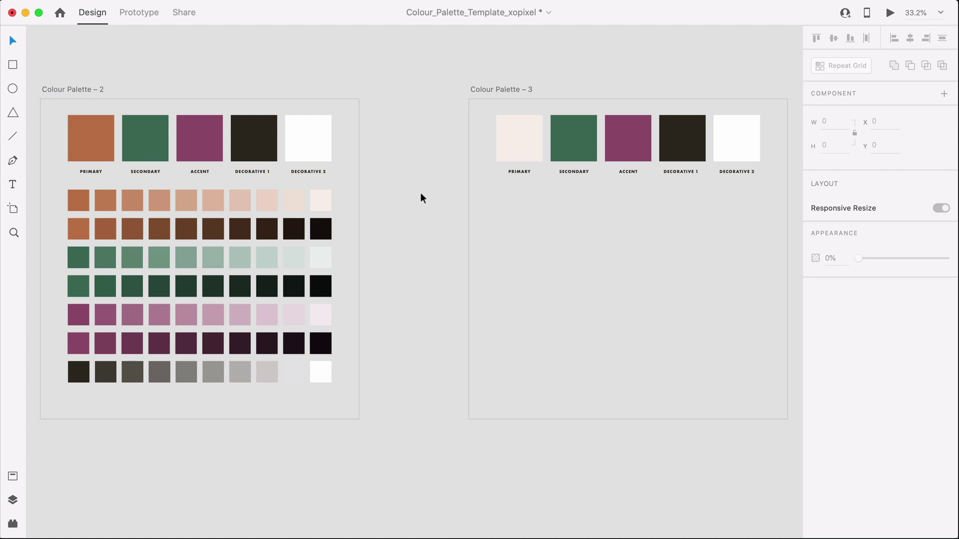
# Give SECONDARY the dark green shade and ACCENT the dark purple shade from Palette 2
pyautogui.click(586, 135)
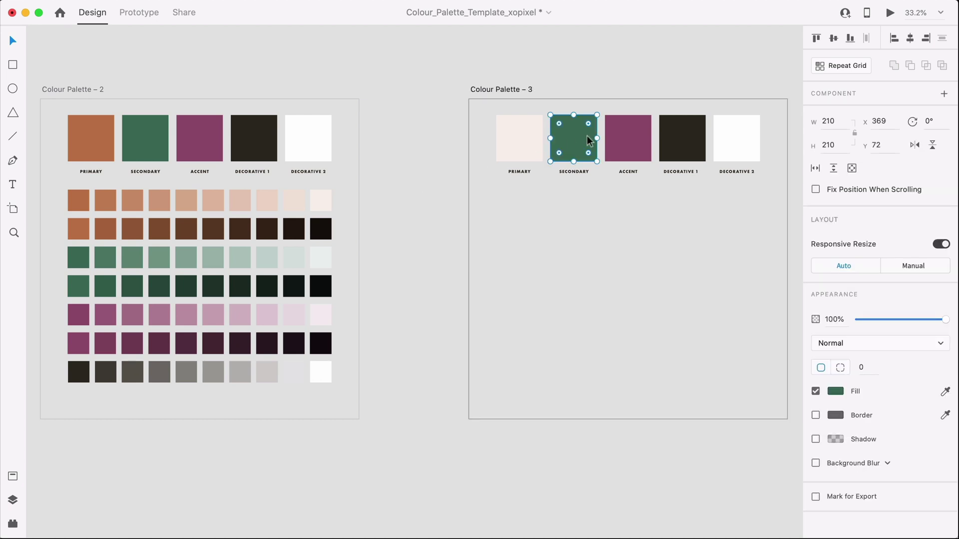
pyautogui.press('i')
pyautogui.click(152, 288)
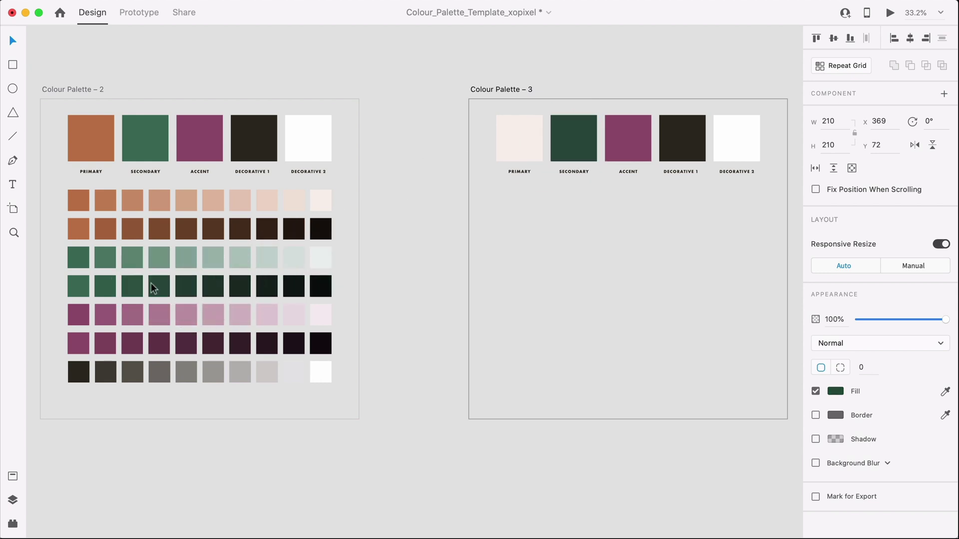
pyautogui.click(607, 136)
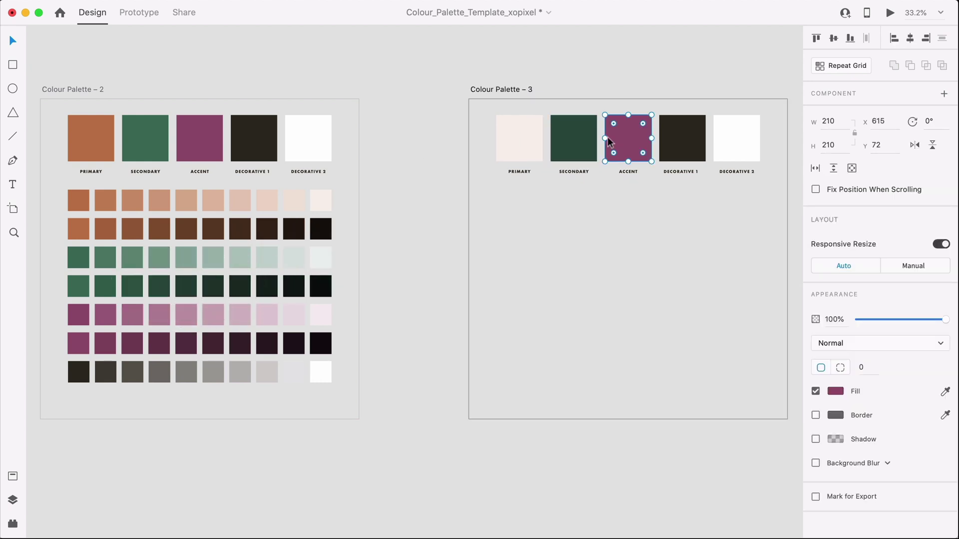
pyautogui.press('i')
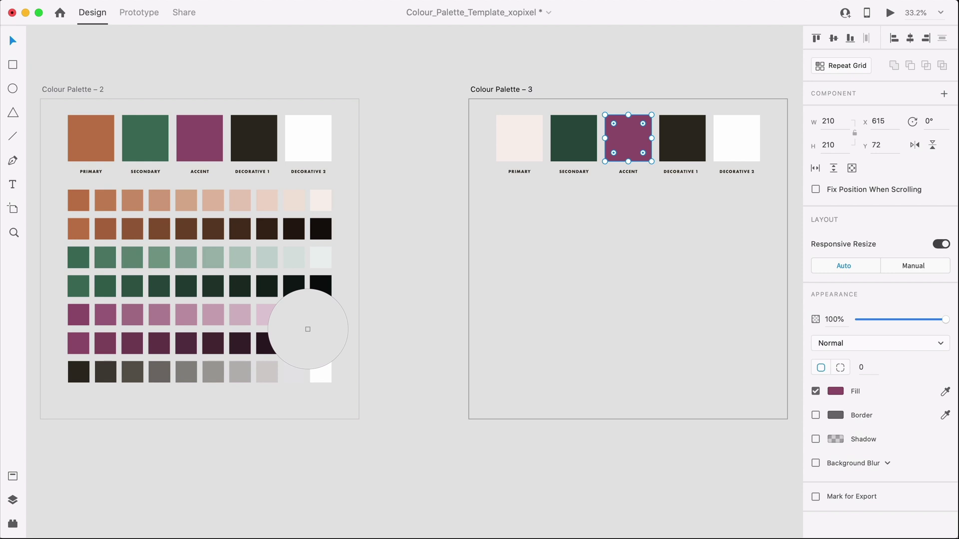
pyautogui.click(137, 345)
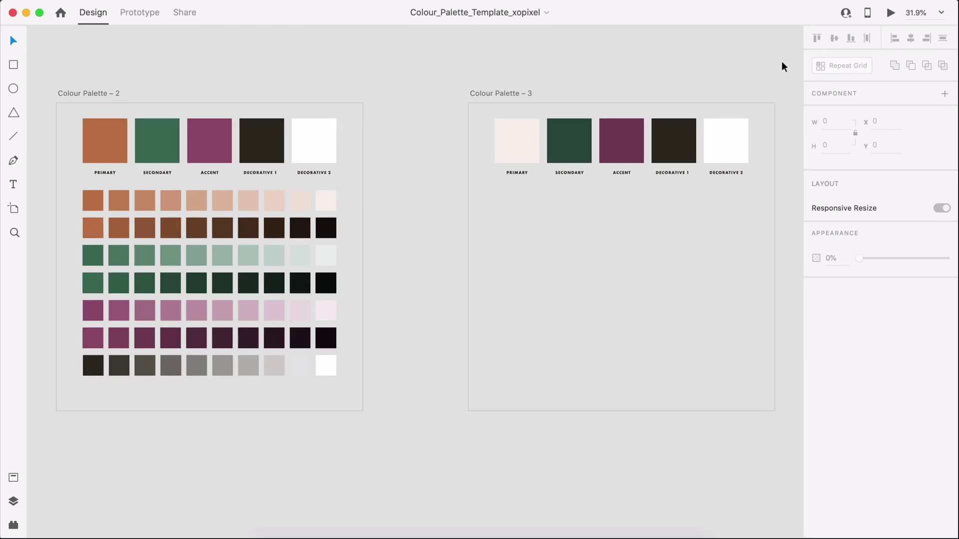
# Paste a half-height swatch row above Palette 3's base colours and tint the primary peach and the secondary pale green
pyautogui.hotkey('ctrl', 'v')
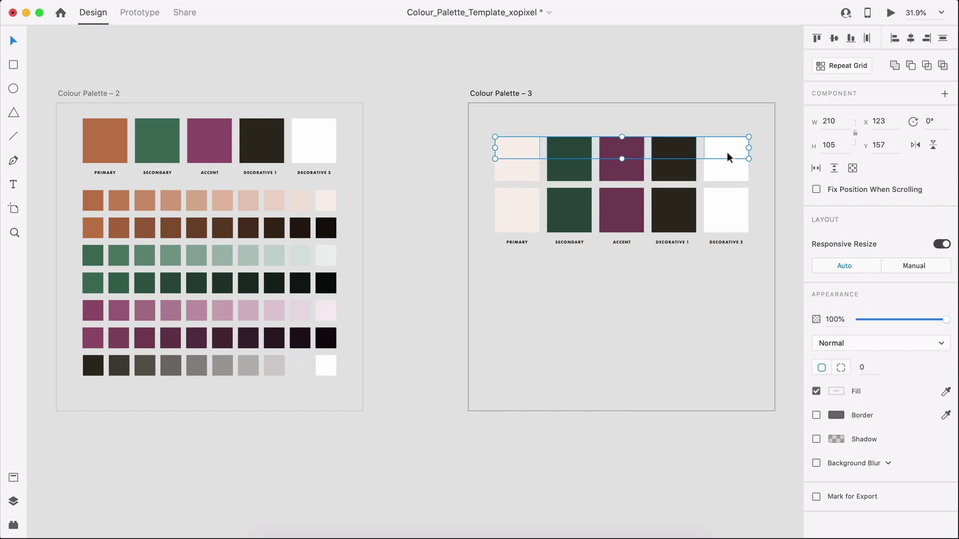
pyautogui.moveTo(727, 152); pyautogui.dragTo(536, 366)
pyautogui.press('i')
pyautogui.click(275, 200)
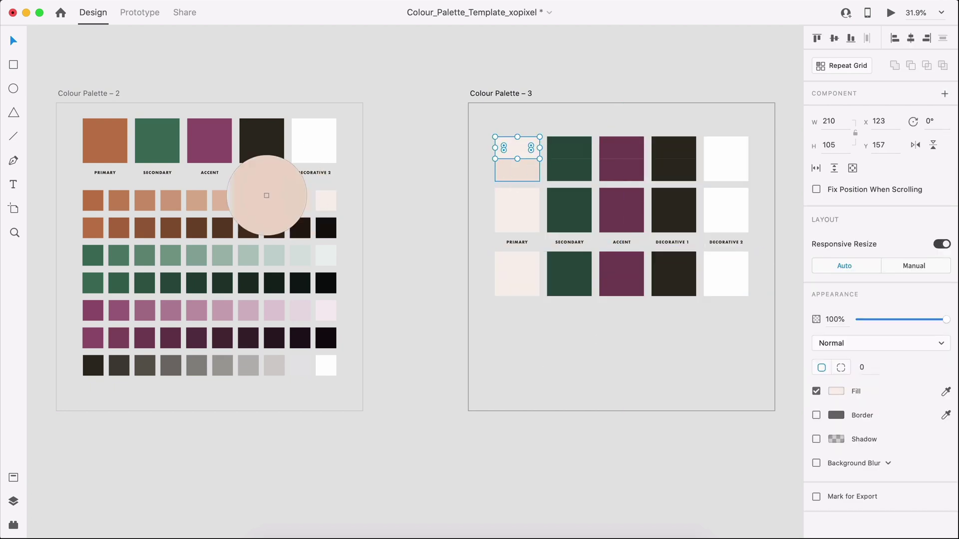
pyautogui.click(568, 150)
pyautogui.press('i')
pyautogui.click(274, 256)
pyautogui.click(622, 150)
# Give the accent and decorative top halves pink, grey, light grey and mid-grey tints sampled from Palette 2
pyautogui.press('i')
pyautogui.click(275, 311)
pyautogui.click(674, 148)
pyautogui.press('i')
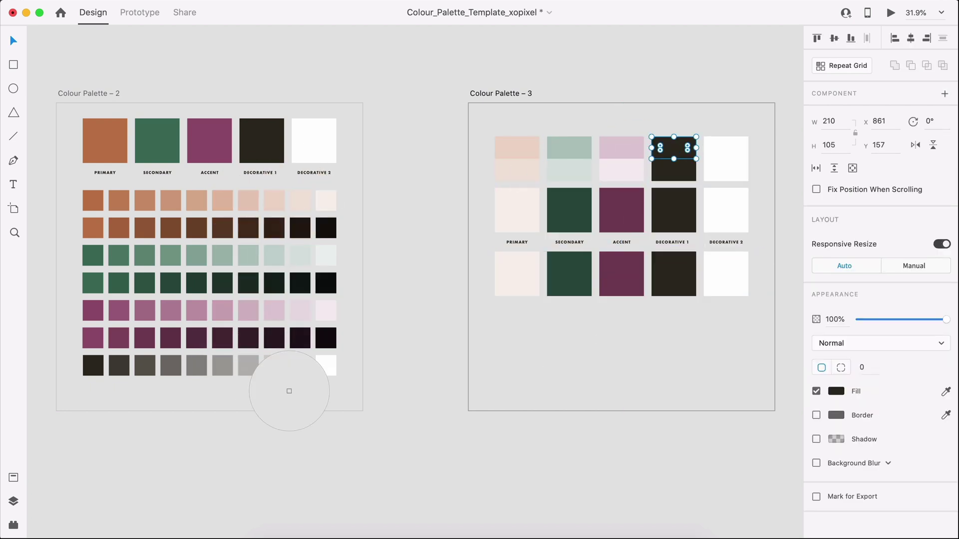
pyautogui.click(274, 365)
pyautogui.click(725, 148)
pyautogui.press('i')
pyautogui.click(300, 365)
pyautogui.click(248, 366)
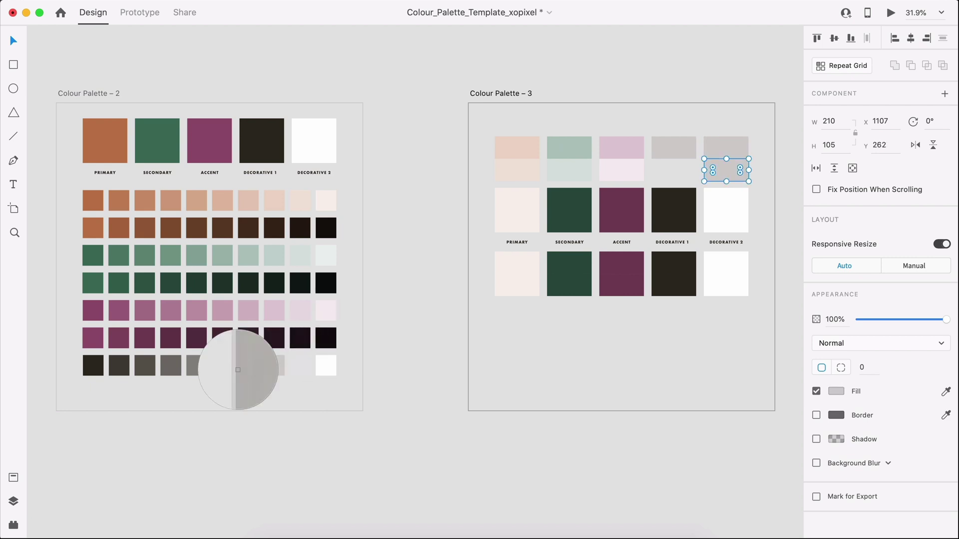
pyautogui.click(518, 263)
# Colour the lower halves with shades: rust and dark brown for primary, green for secondary, purple and dark purple for accent
pyautogui.press('i')
pyautogui.click(119, 228)
pyautogui.click(518, 285)
pyautogui.press('i')
pyautogui.click(248, 228)
pyautogui.click(569, 286)
pyautogui.press('i')
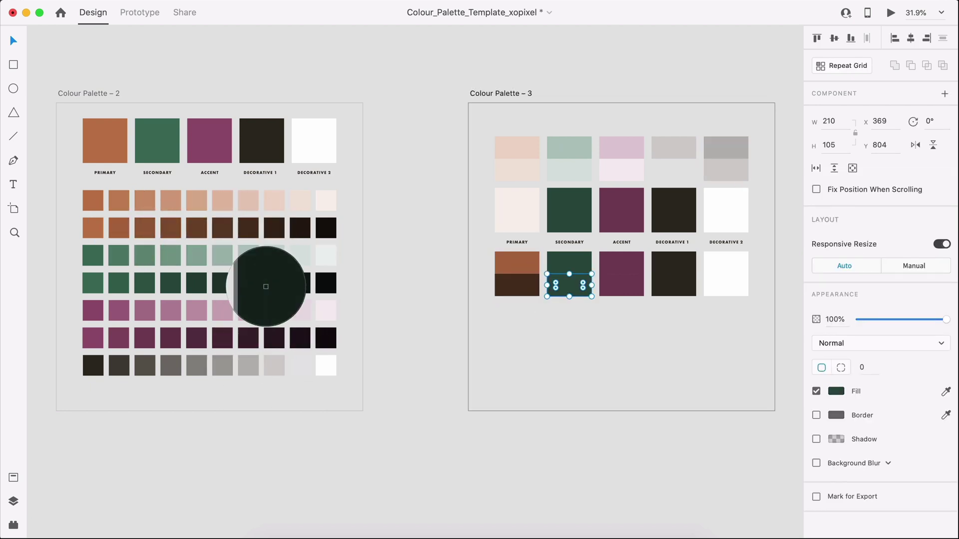
pyautogui.click(265, 284)
pyautogui.click(621, 263)
# Shade both decorative lower halves in greys and recolour the decorative top swatches with a new grey
pyautogui.press('i')
pyautogui.click(145, 311)
pyautogui.click(621, 286)
pyautogui.click(686, 285)
pyautogui.press('i')
pyautogui.click(119, 365)
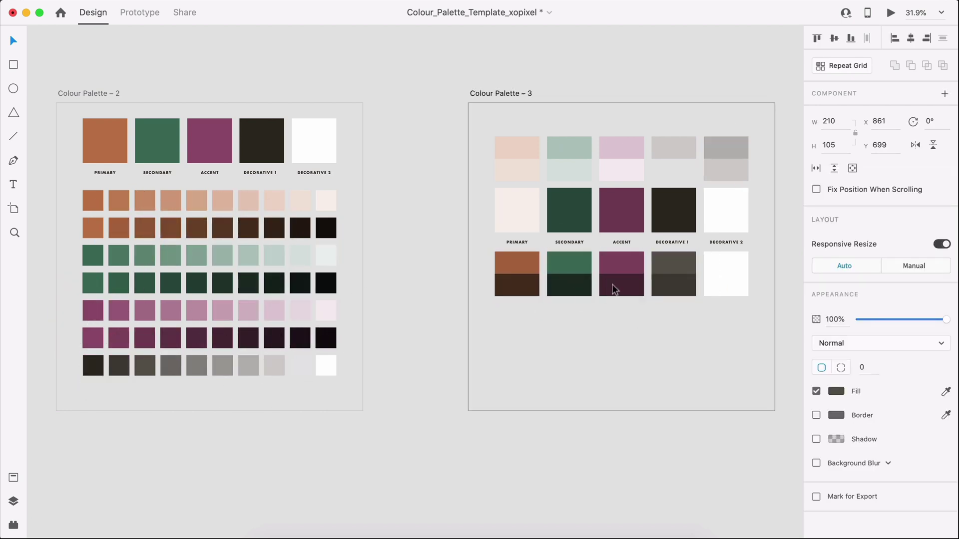
pyautogui.click(726, 285)
pyautogui.press('i')
pyautogui.click(197, 365)
pyautogui.click(726, 264)
pyautogui.click(223, 365)
pyautogui.click(674, 170)
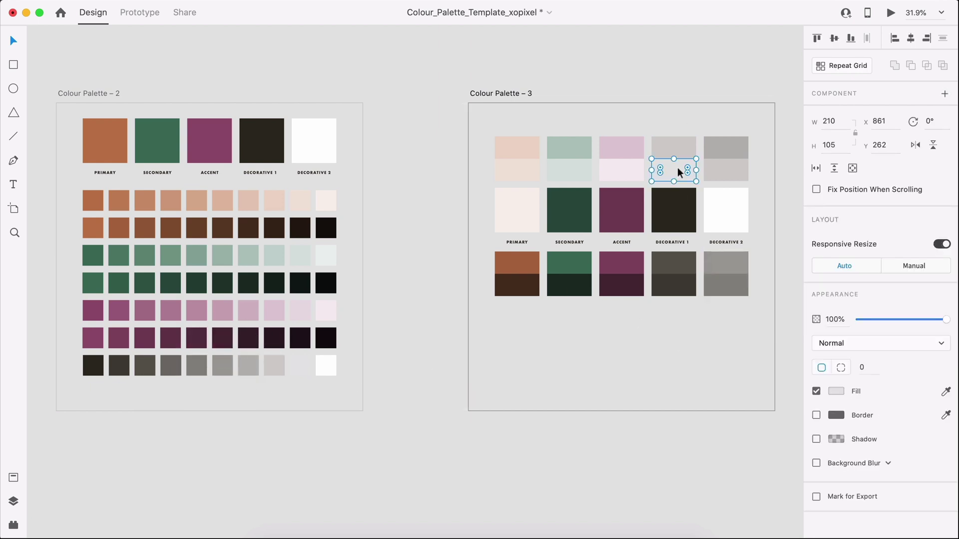
pyautogui.press('i')
pyautogui.click(717, 160)
# Deselect the finished swatches and zoom to fit all three Colour Palette artboards with Cmd+0
pyautogui.click(589, 477)
pyautogui.press('super+0')
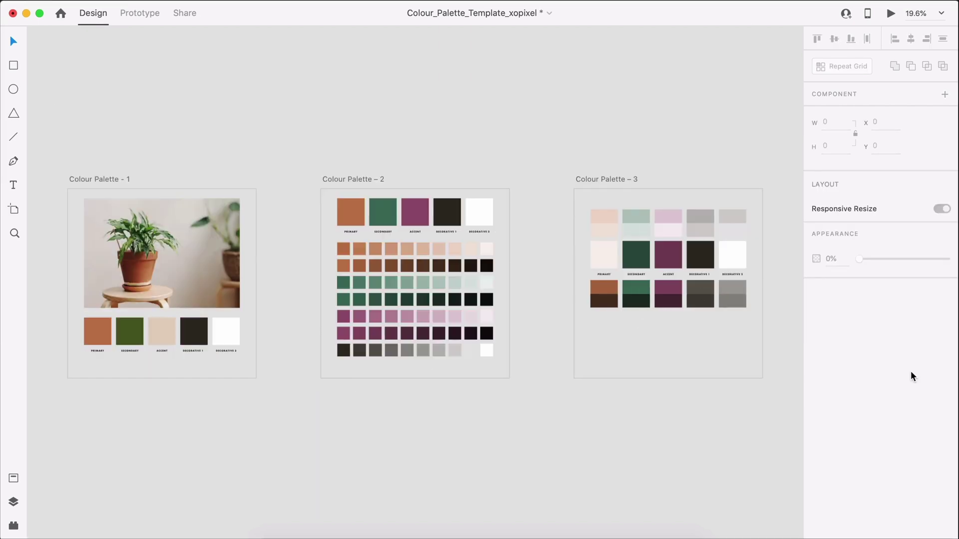